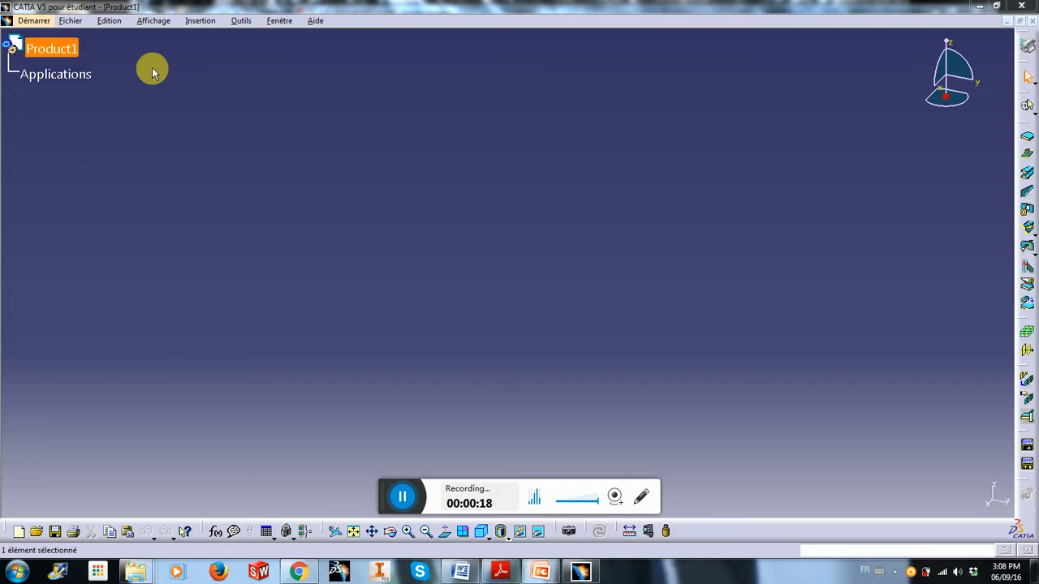
- Close the empty Product1 document
click(81, 62)
click(1033, 25)
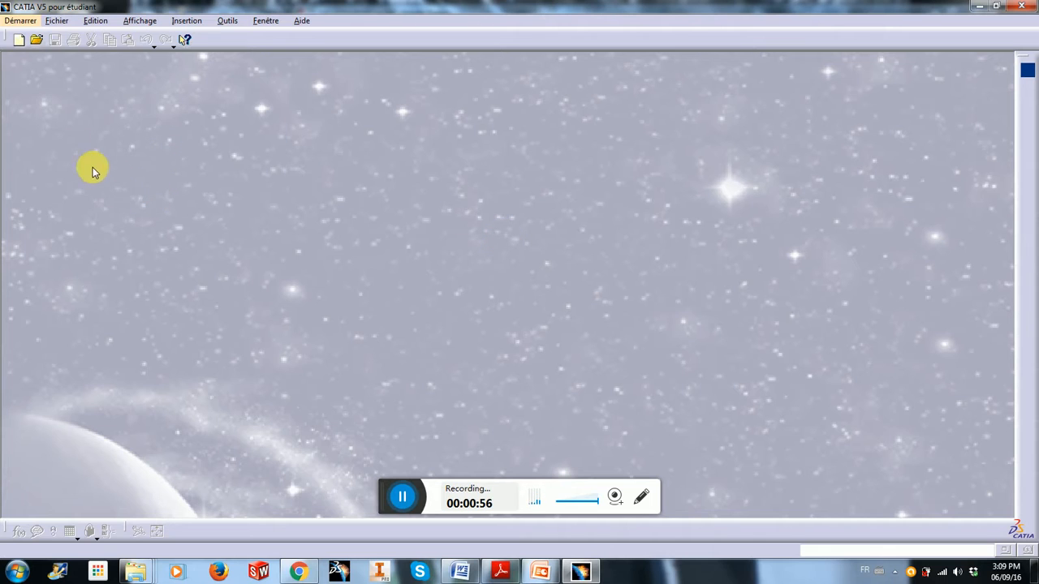
click(20, 21)
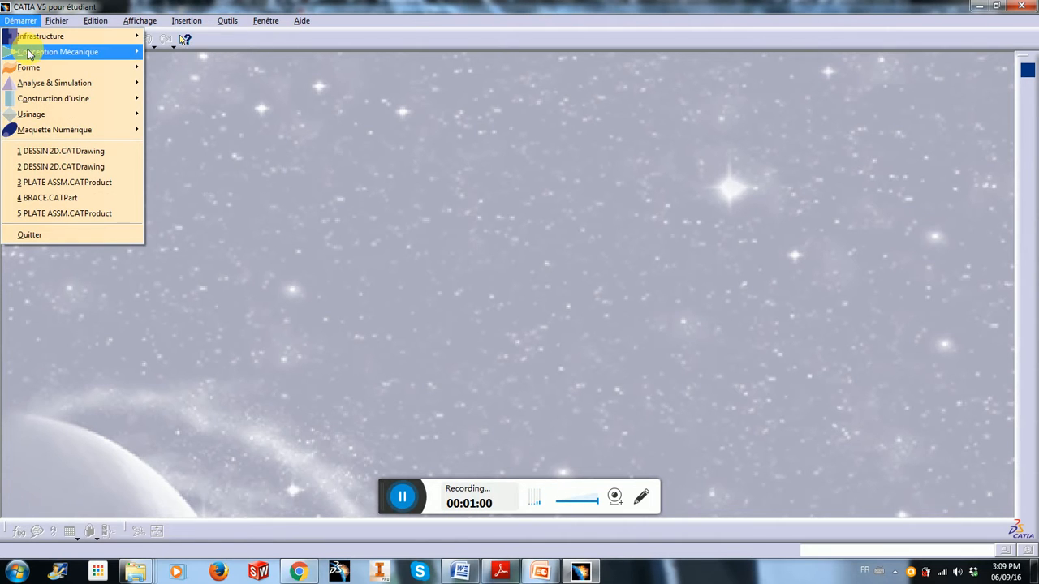
mouse_move(31, 54)
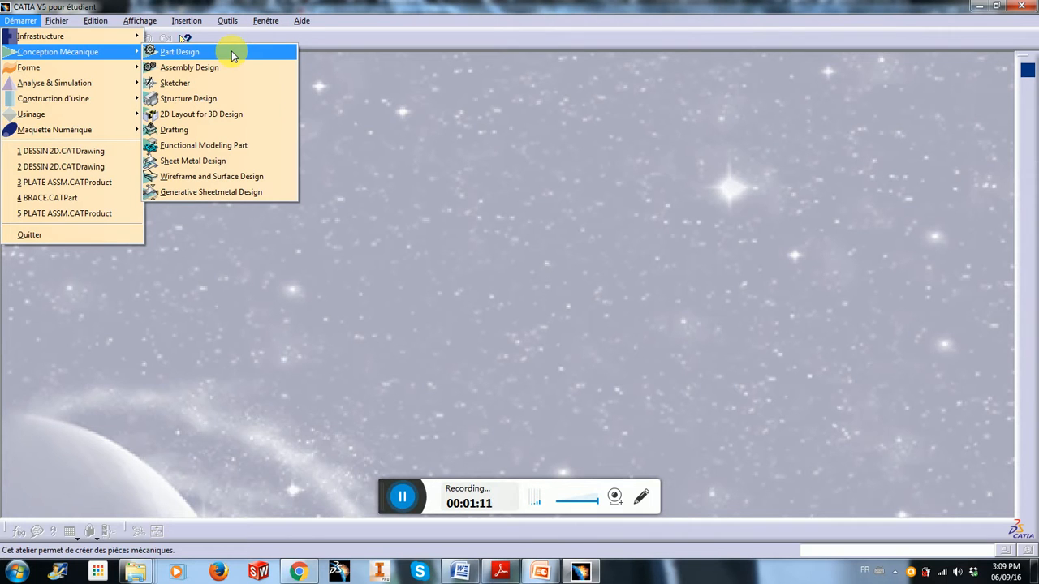
key(Escape)
key(Escape)
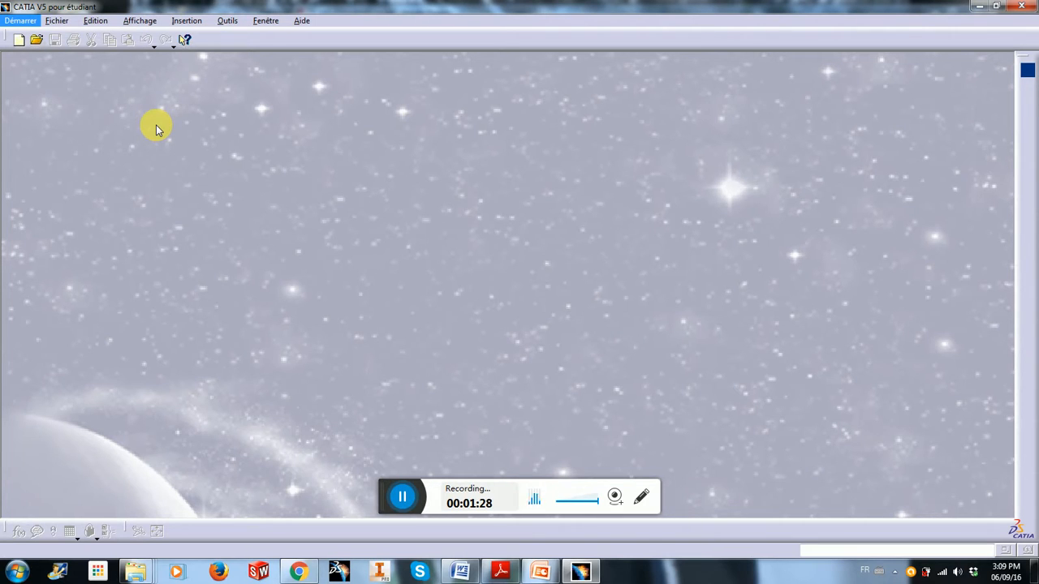
- Start a new document of type Part
click(18, 42)
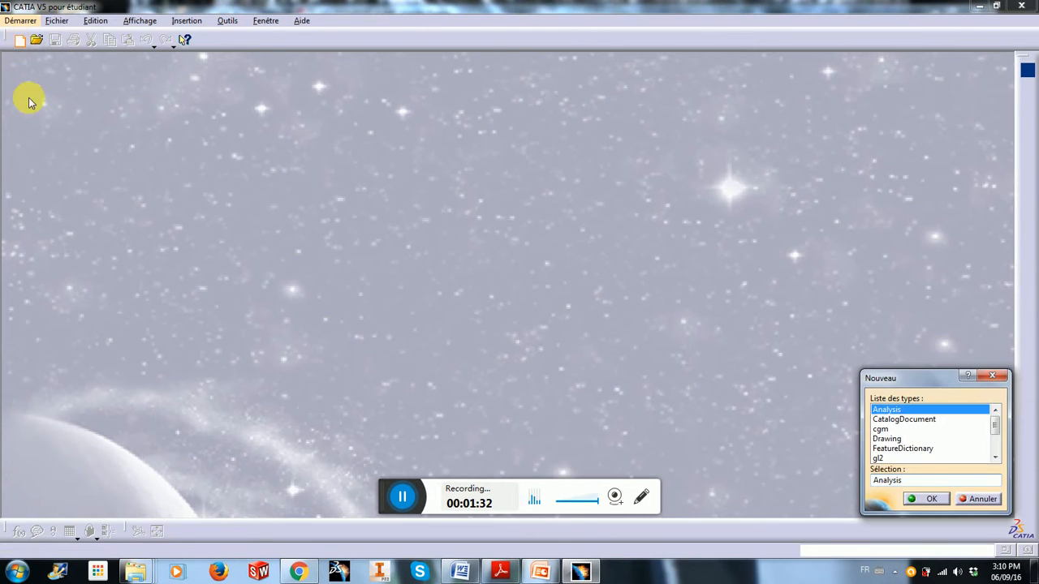
drag(910, 378, 637, 156)
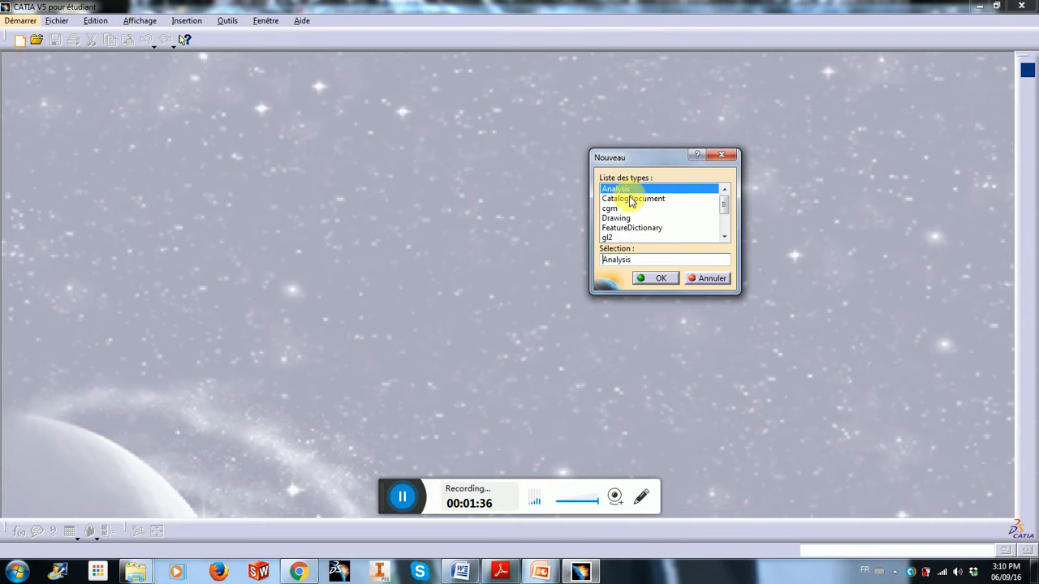
scroll(725, 235, down, 3)
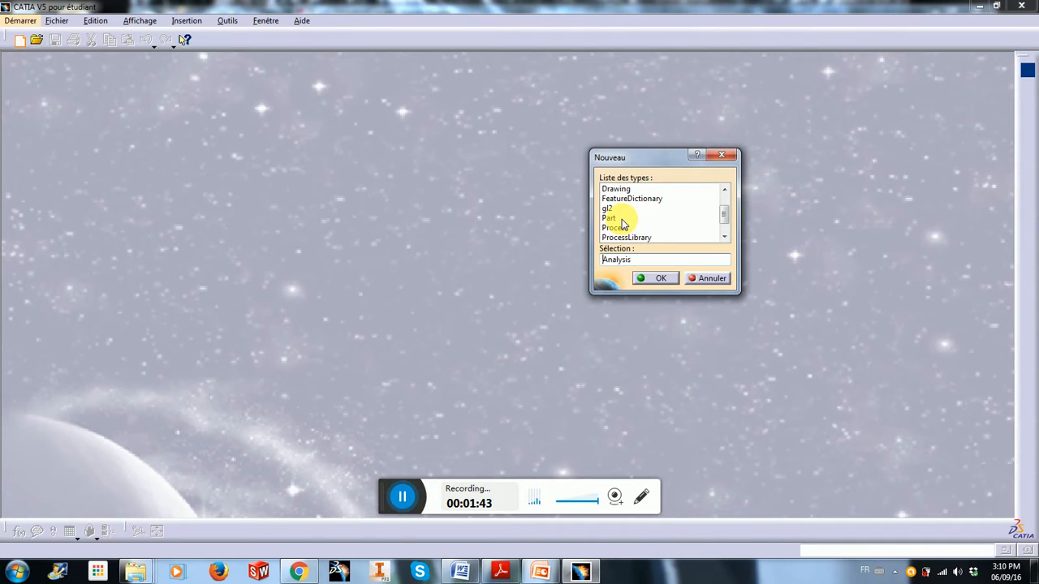
click(622, 219)
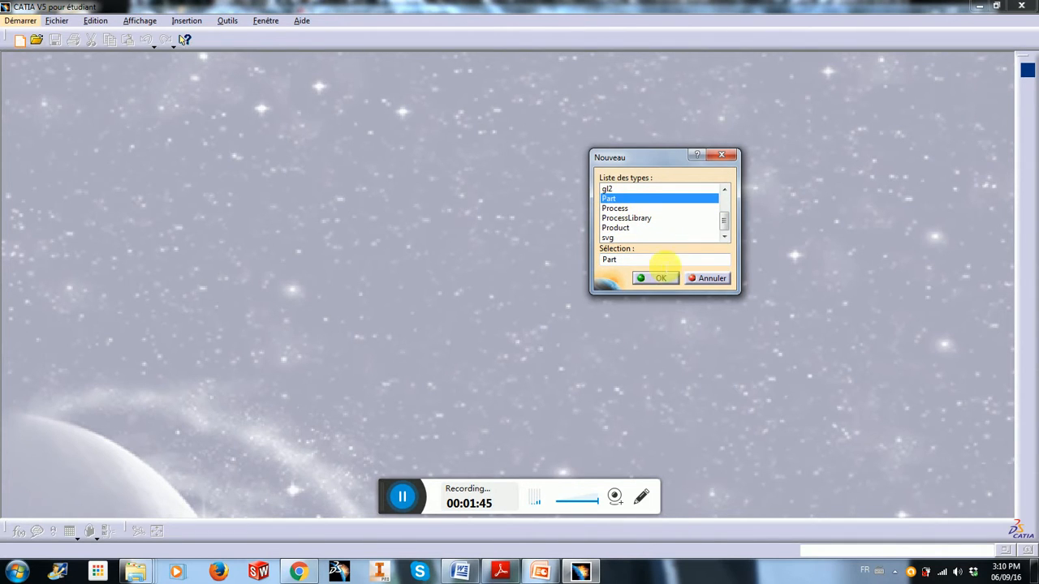
click(659, 278)
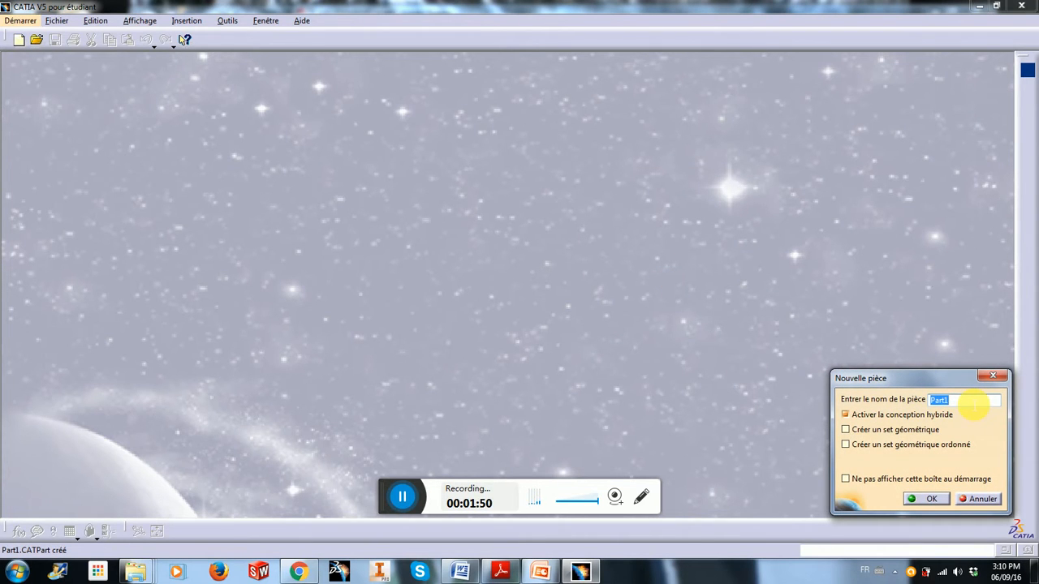
- Name the new part 1ERE PIECE CATIA and create it with hybrid design enabled
text(1ERE)
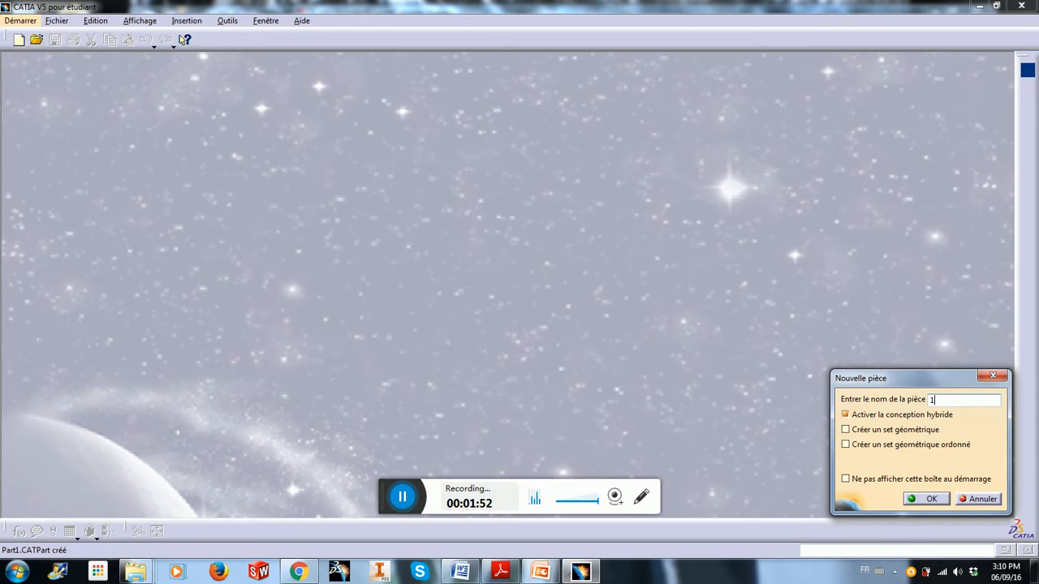
key(BackSpace)
key(BackSpace)
key(BackSpace)
text(ERE PIECE CATIA)
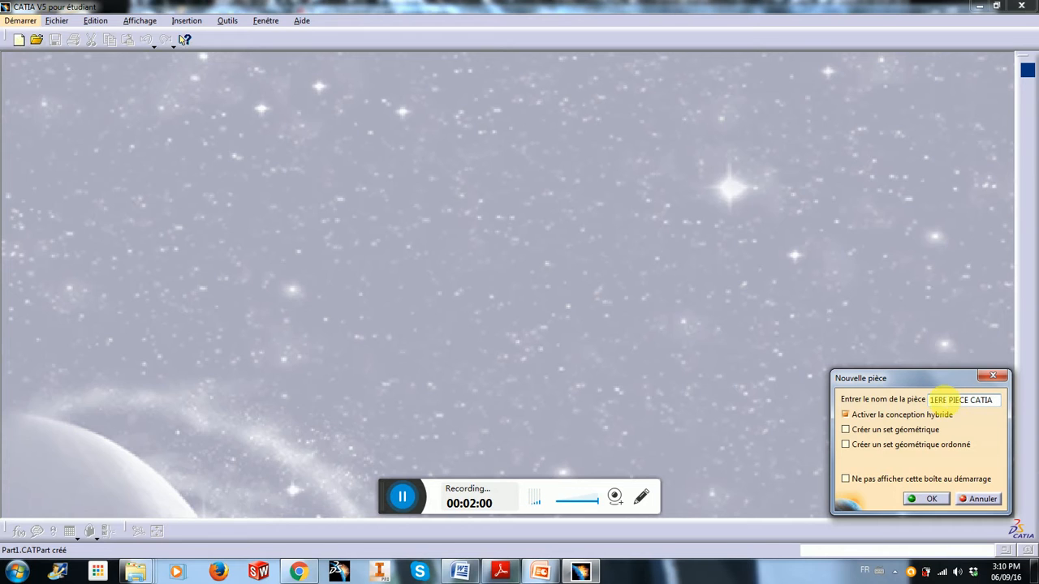
click(931, 501)
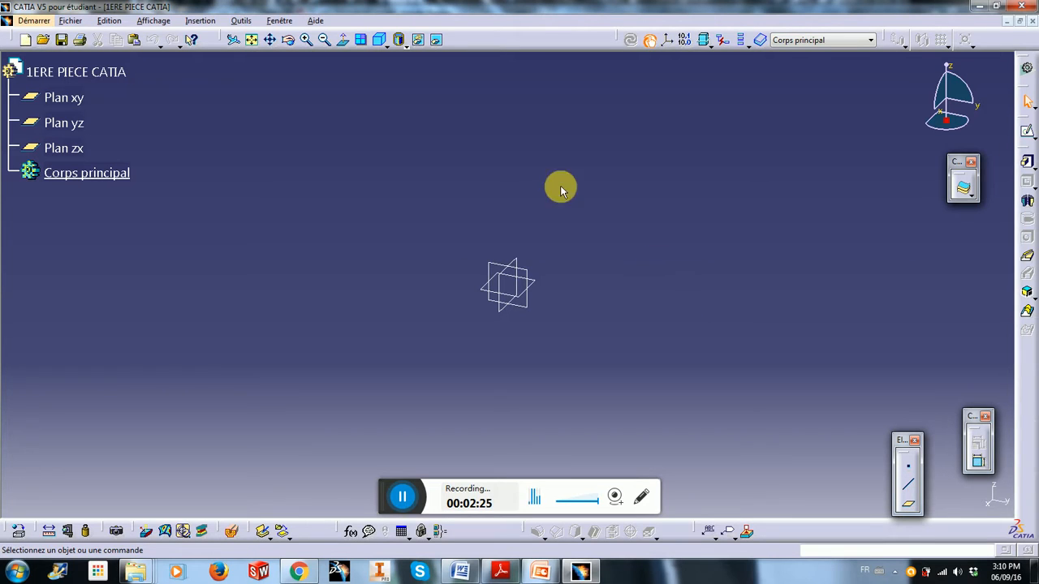
- Examine the orientation of the xy, yz and zx reference planes by highlighting each one
click(77, 102)
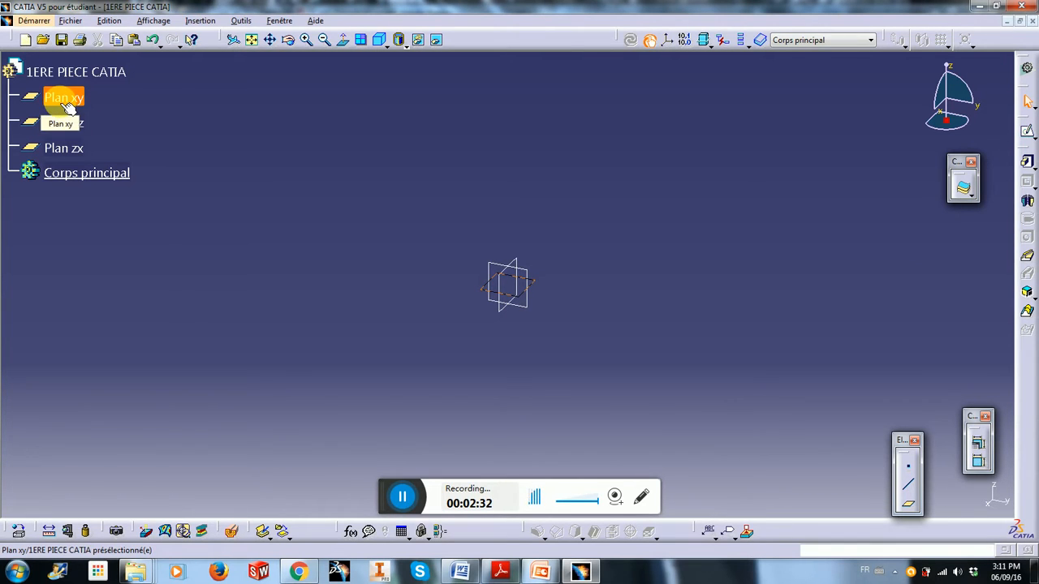
click(65, 104)
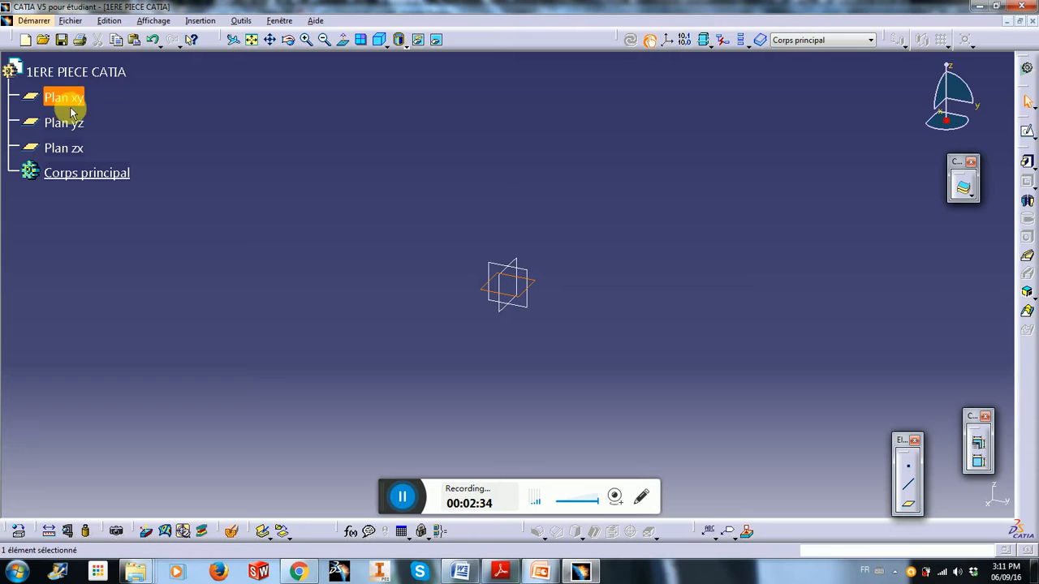
click(65, 124)
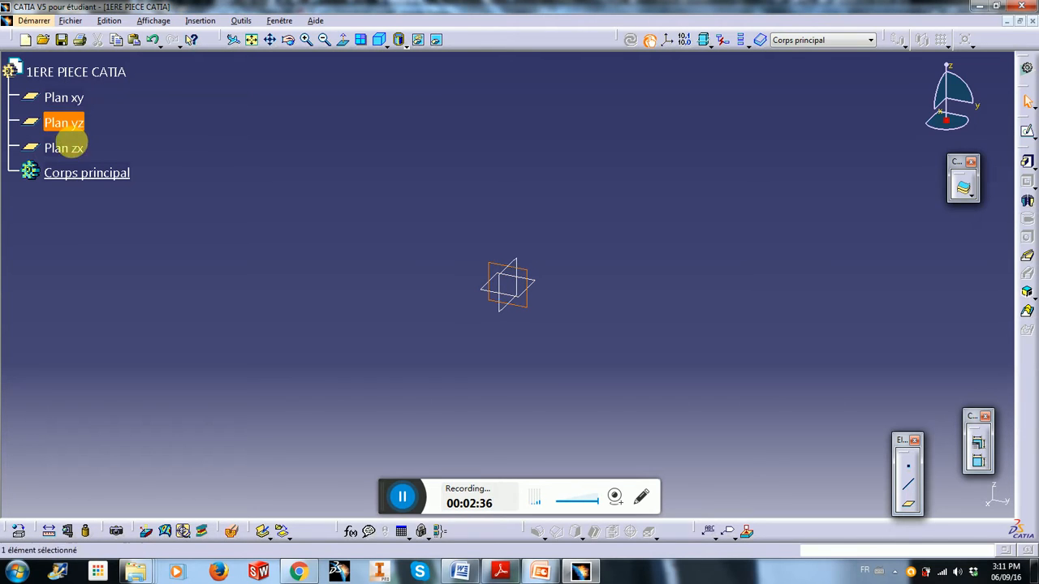
click(70, 149)
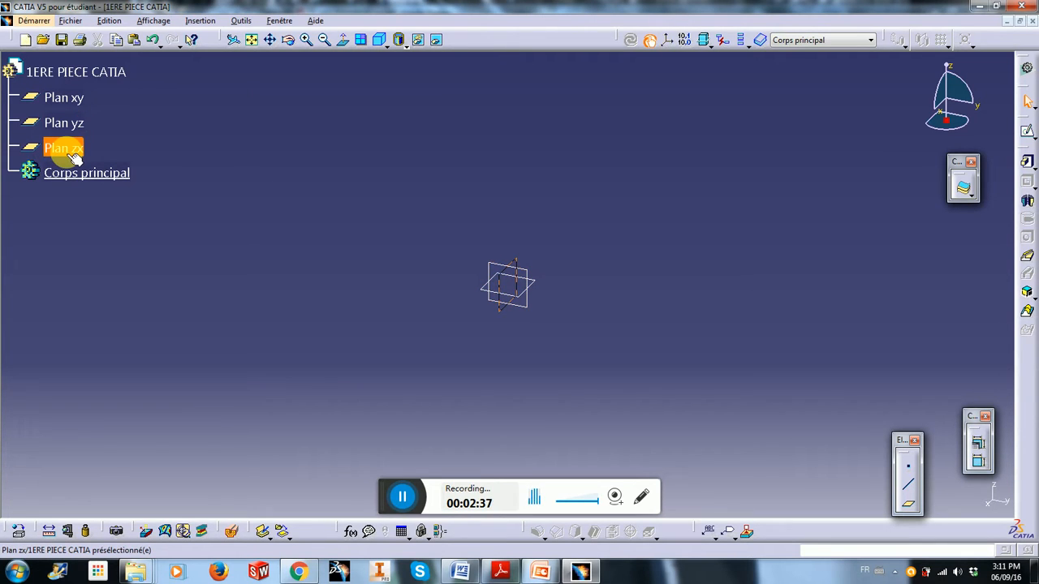
click(58, 97)
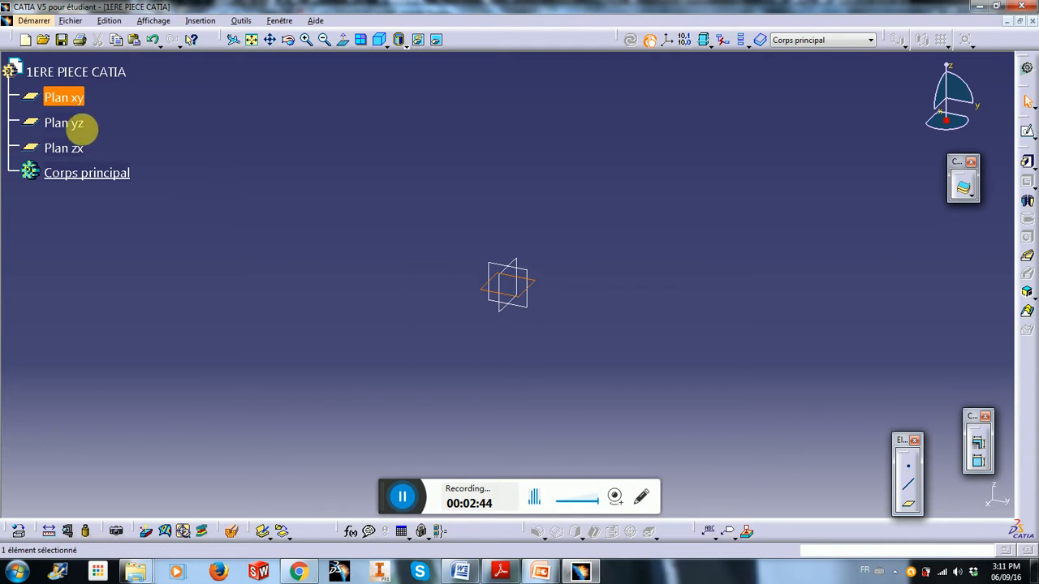
click(81, 125)
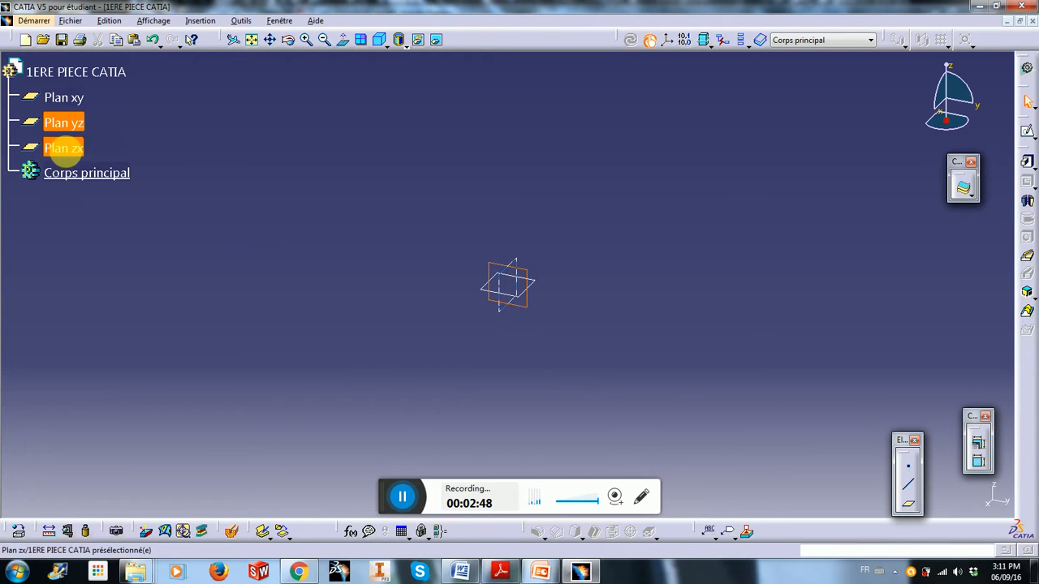
click(69, 151)
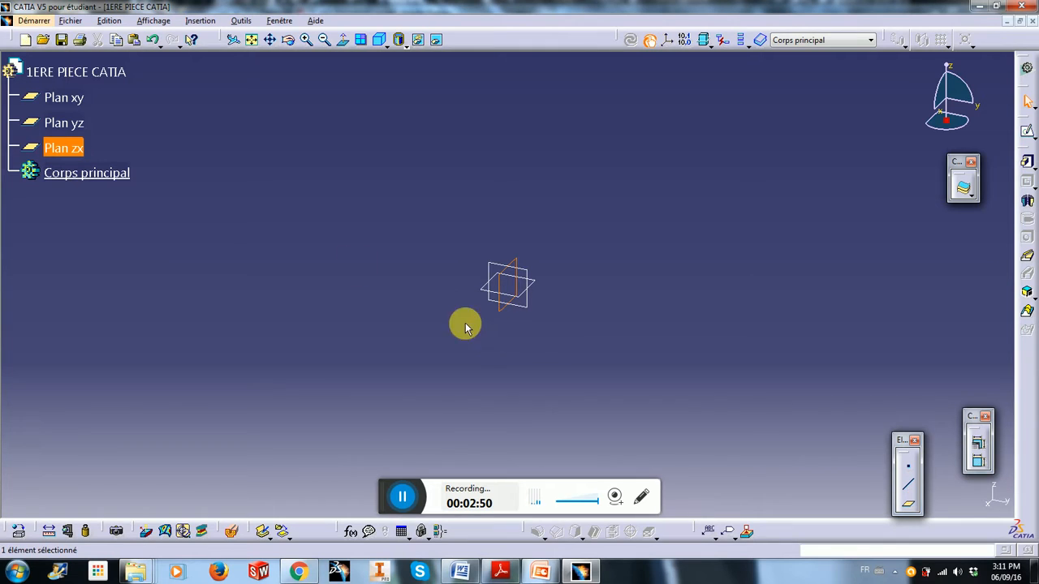
ctrl+click(69, 125)
click(70, 127)
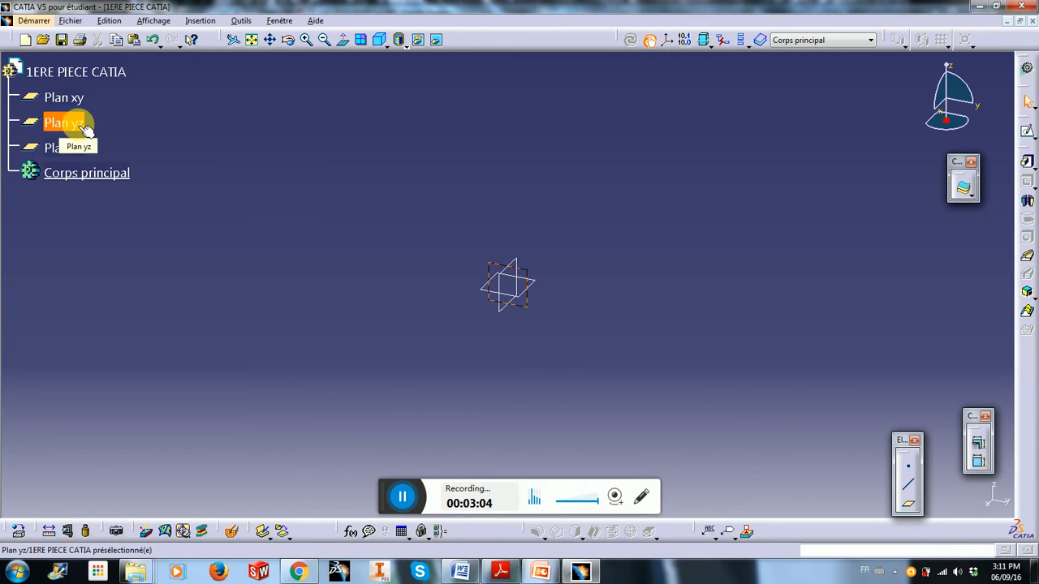
click(202, 183)
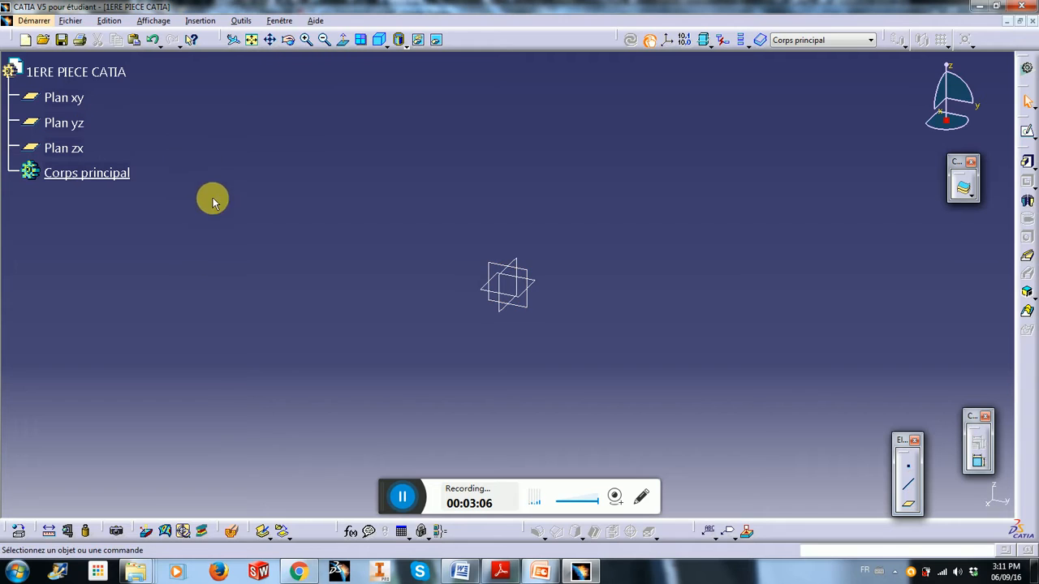
- Open a new standard sketch (Esquisse) on the yz plane
click(529, 310)
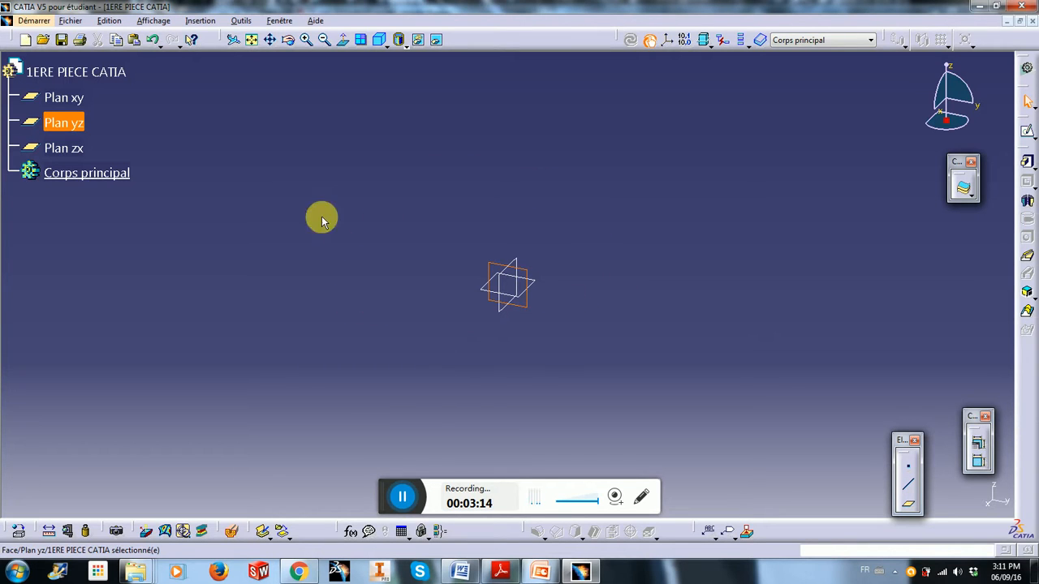
click(198, 21)
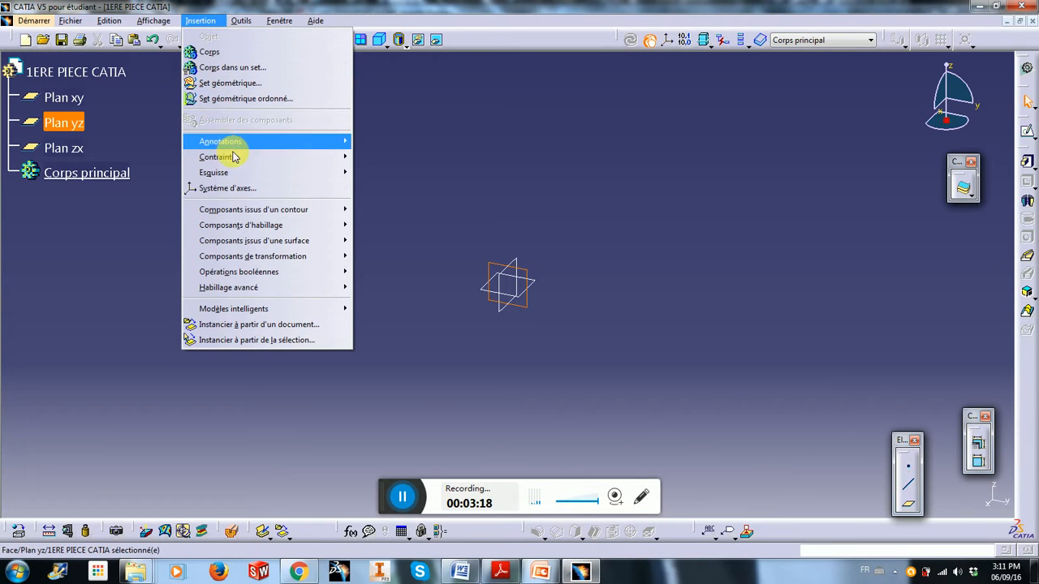
mouse_move(235, 178)
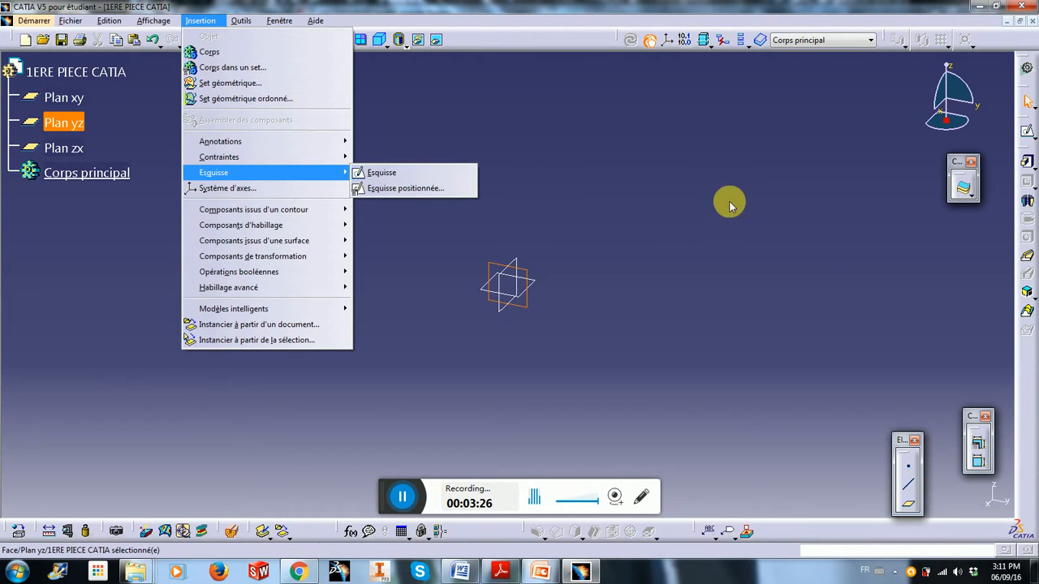
key(Escape)
key(Escape)
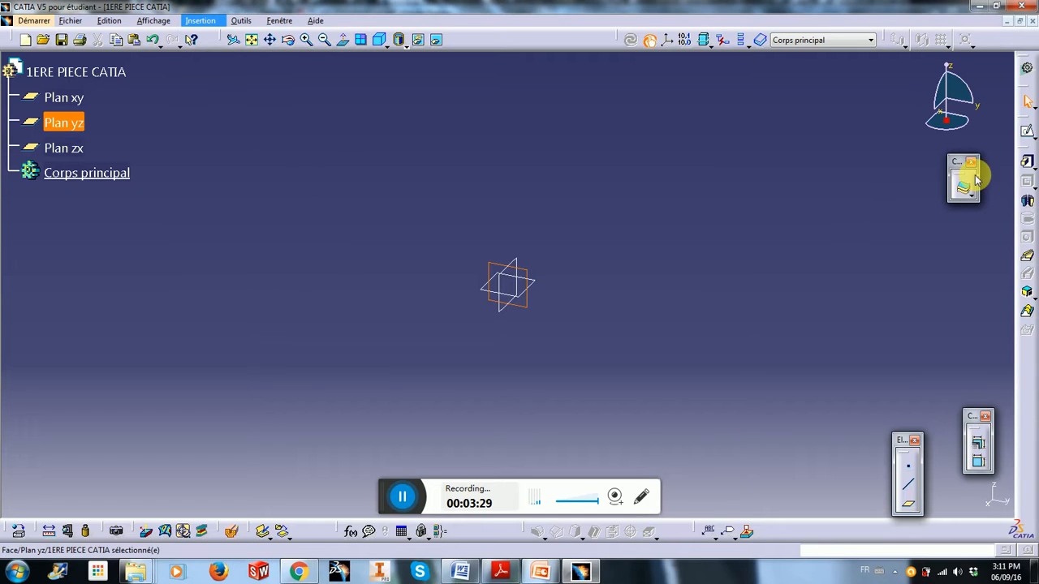
click(1034, 139)
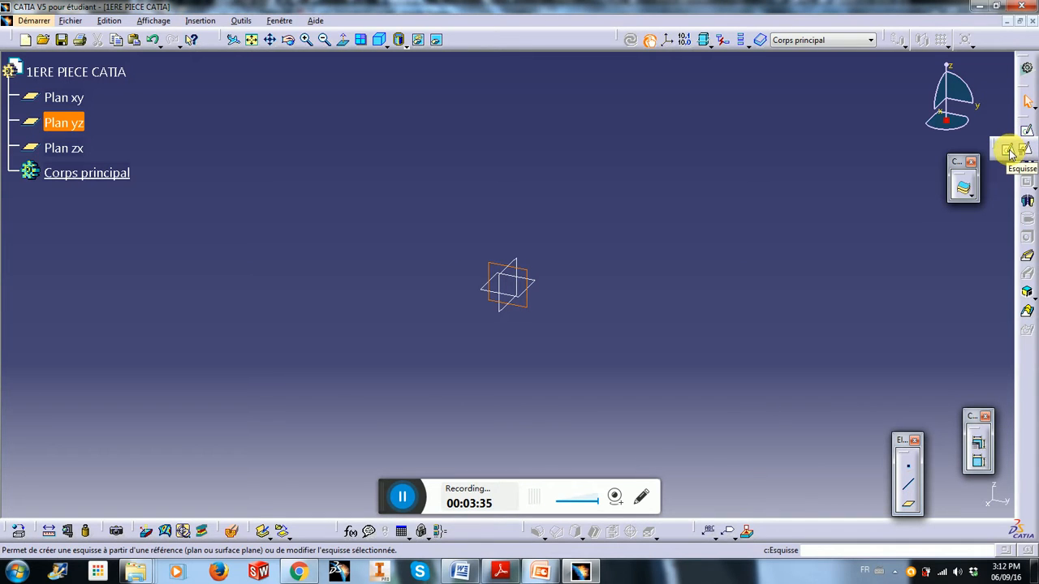
click(1010, 151)
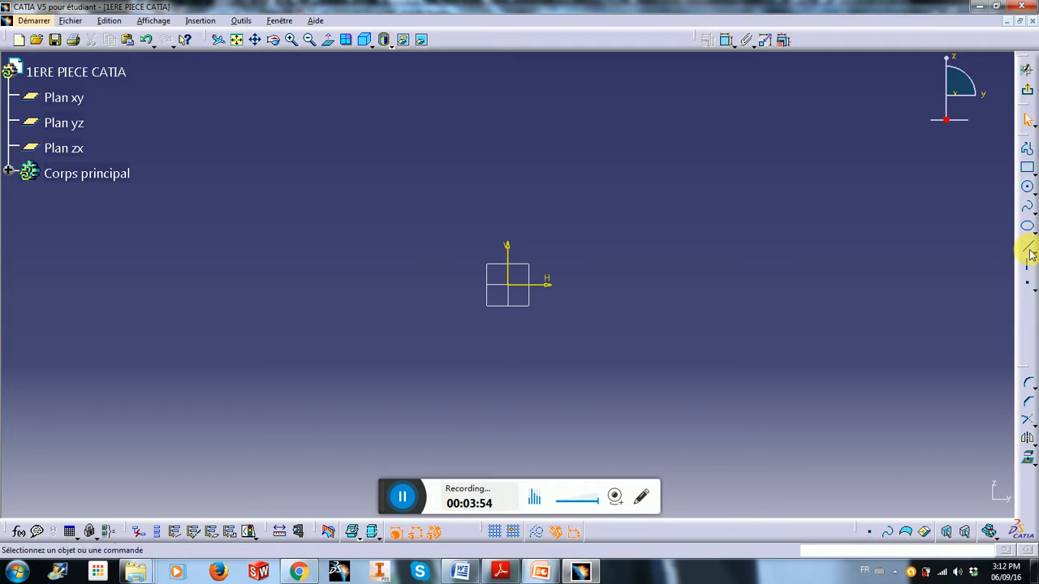
- Sketch a closed six-sided profile from the origin, about 3.24 in wide and 1.41 in high, with one slanted upper edge descending toward the vertical axis
click(1026, 167)
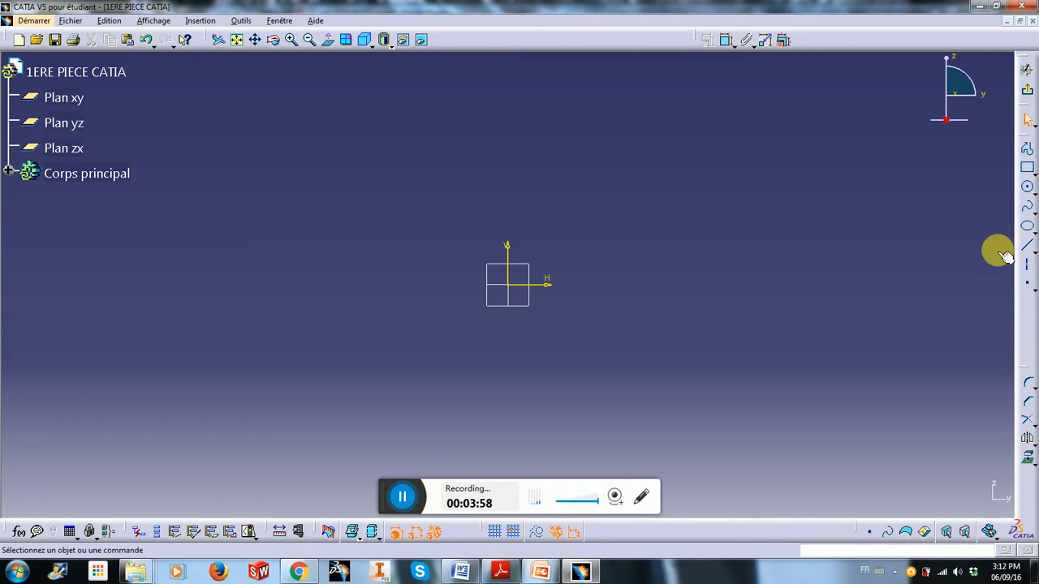
click(1028, 152)
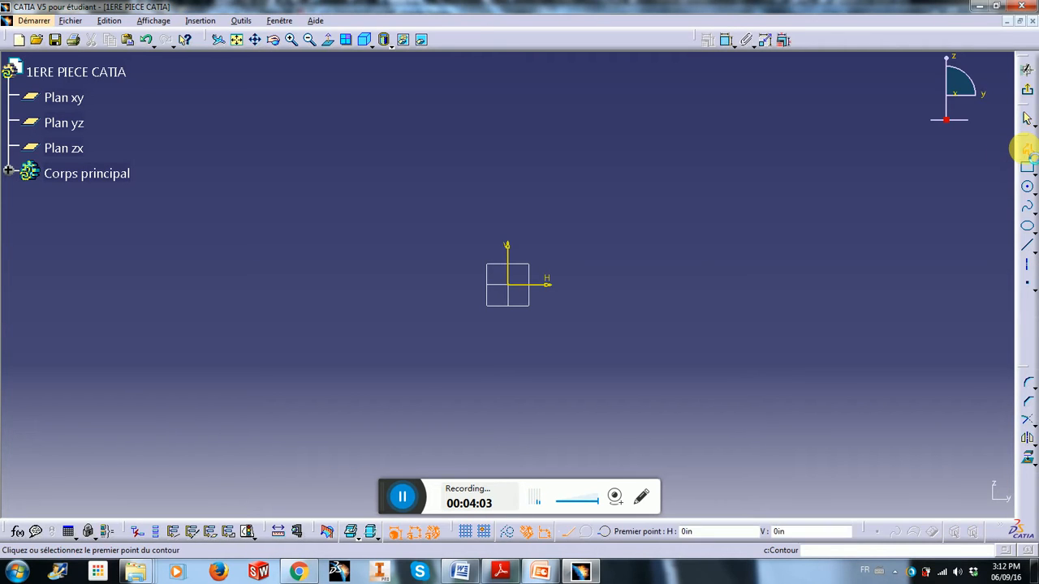
click(512, 288)
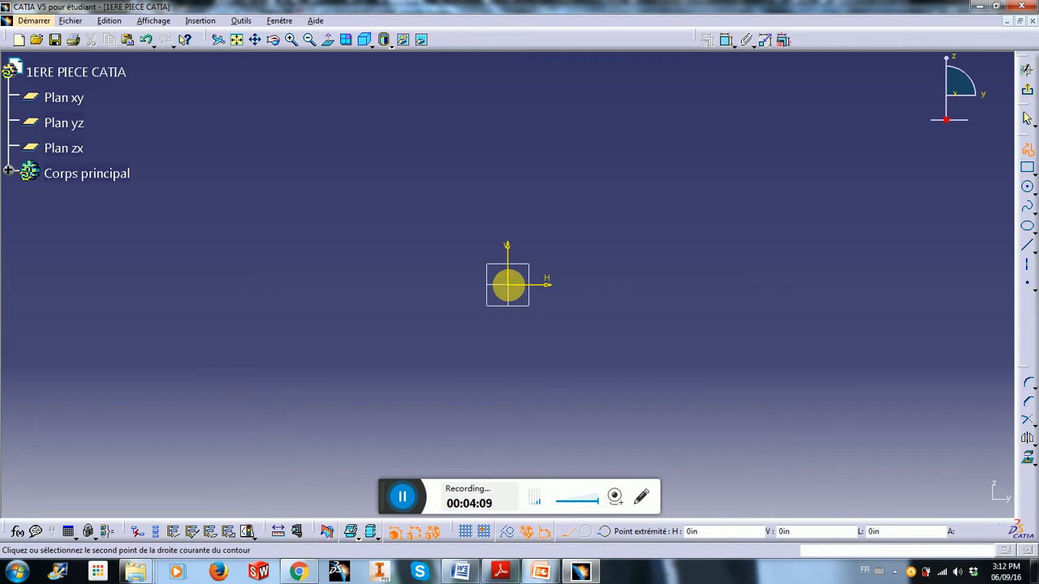
click(668, 287)
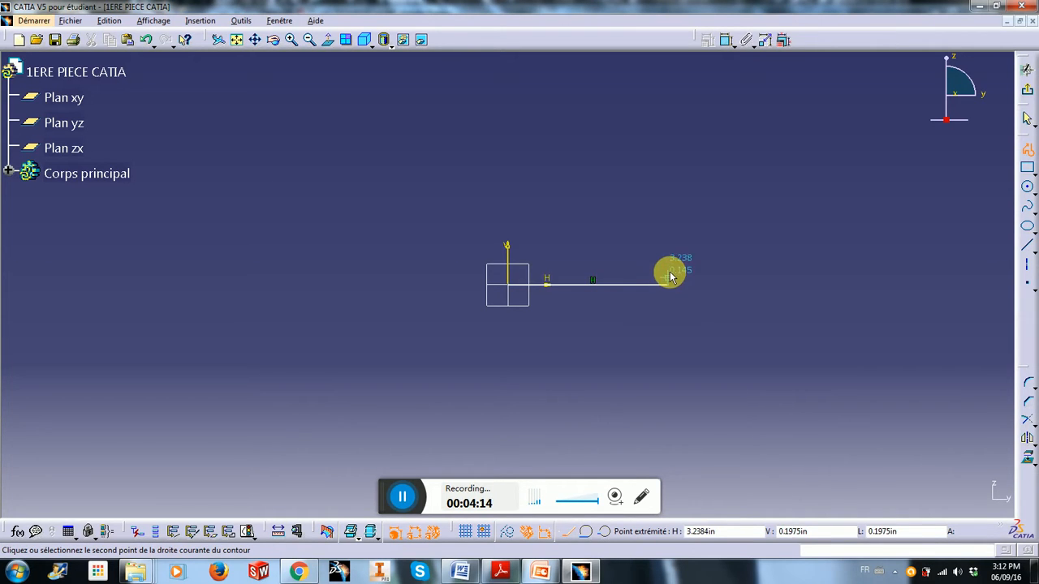
click(668, 216)
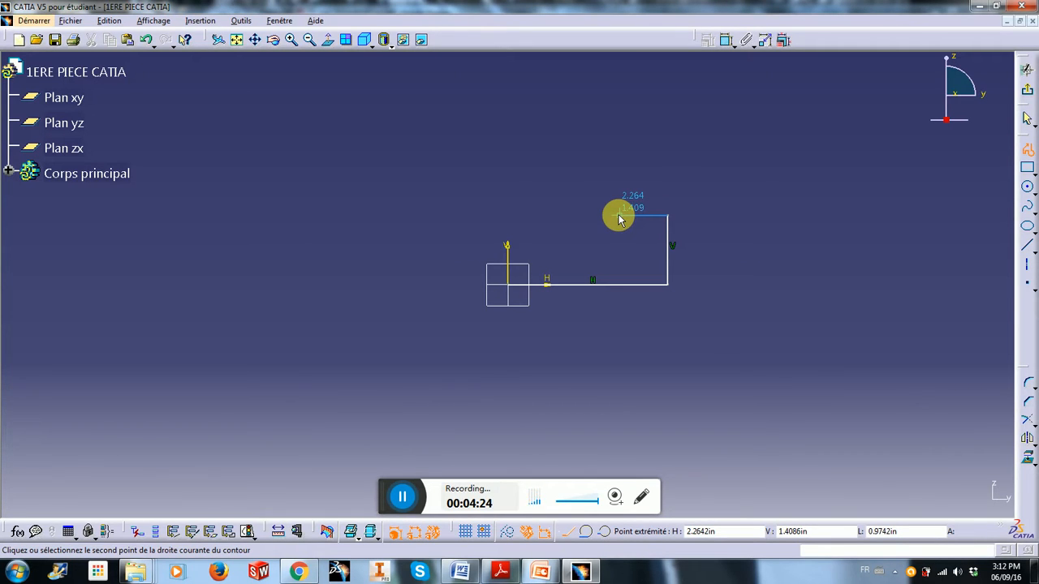
click(618, 215)
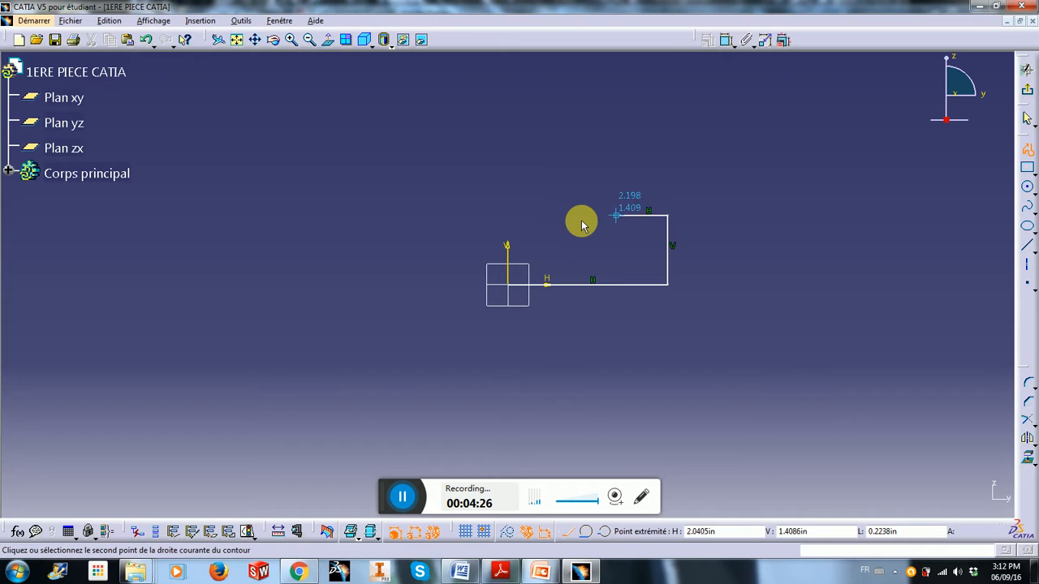
click(551, 257)
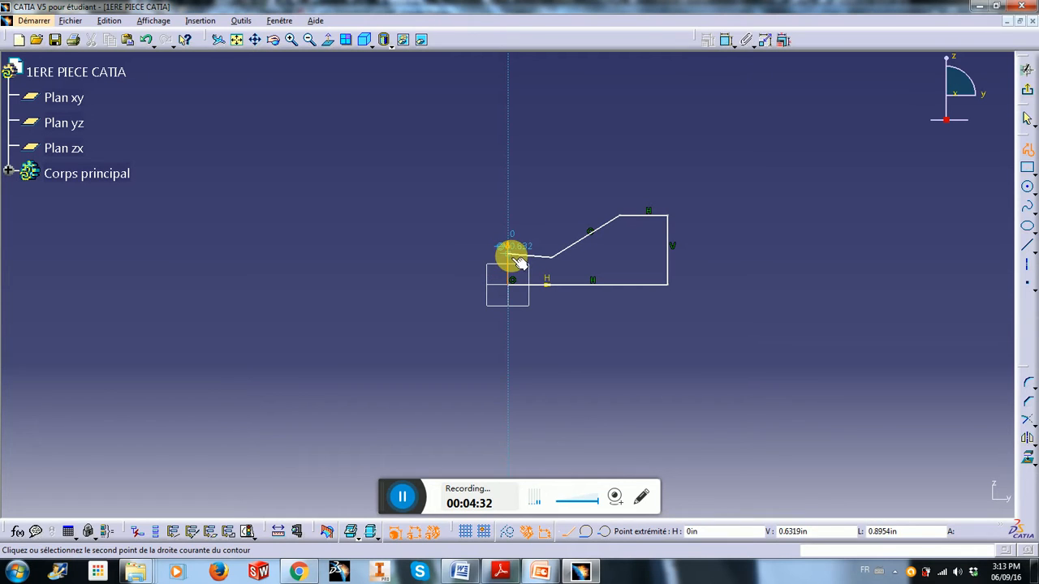
click(512, 255)
click(509, 283)
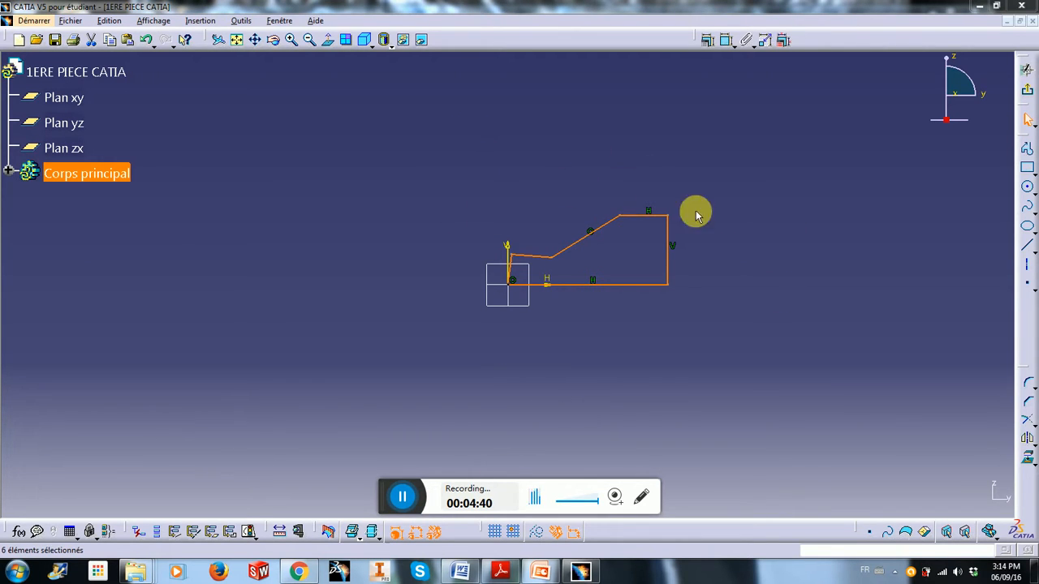
- Delete the entire six-sided profile from the sketch
click(632, 350)
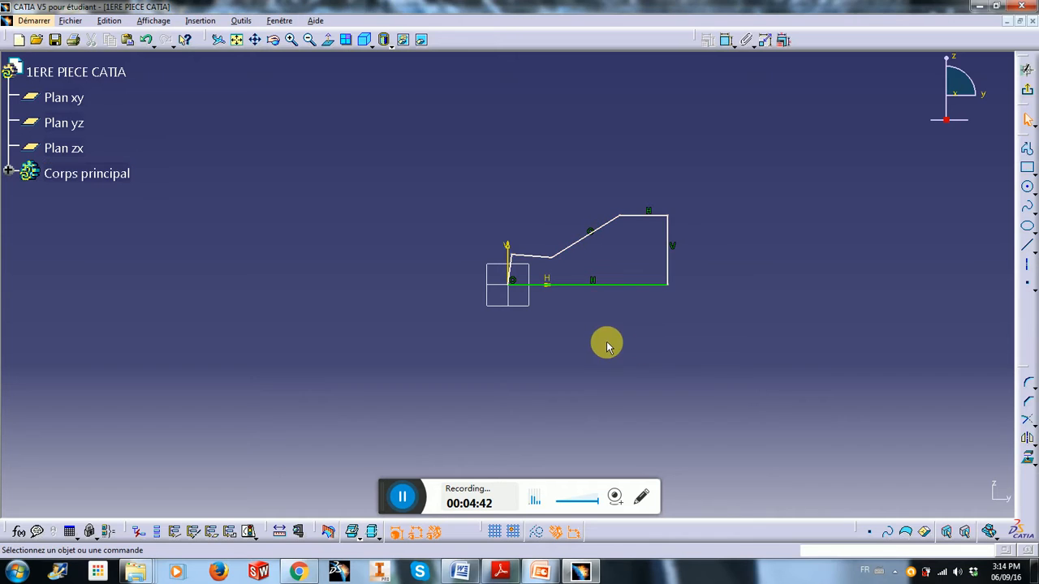
mouse_move(452, 146)
mouse_down()
mouse_move(686, 353)
mouse_move(734, 363)
mouse_up()
key(Delete)
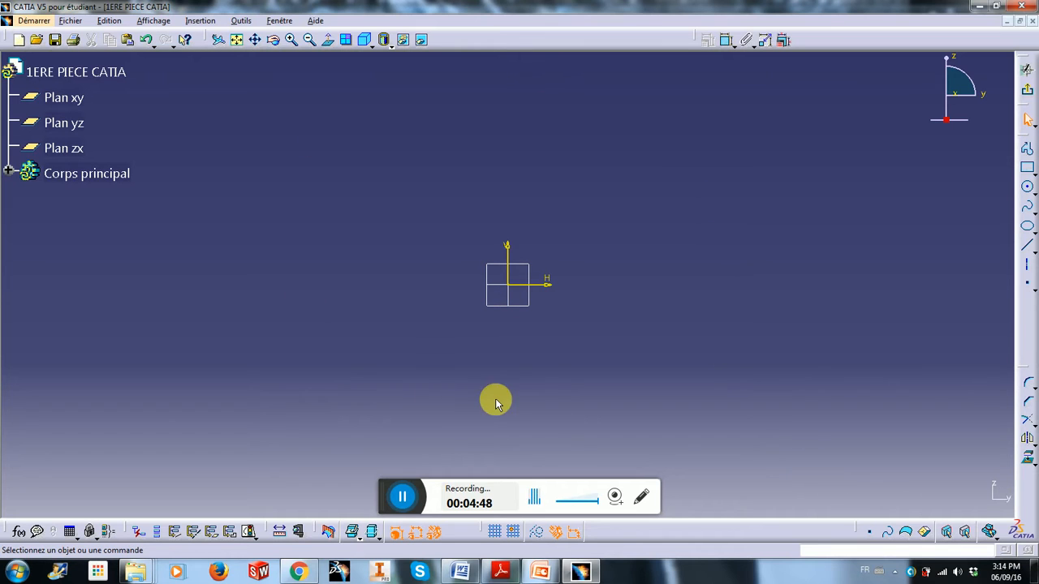
- Sketch a closed five-sided profile from the origin, about 3.67 in wide and 2.01 in high, sloping down to a vertical edge about 0.71 in high
click(1026, 153)
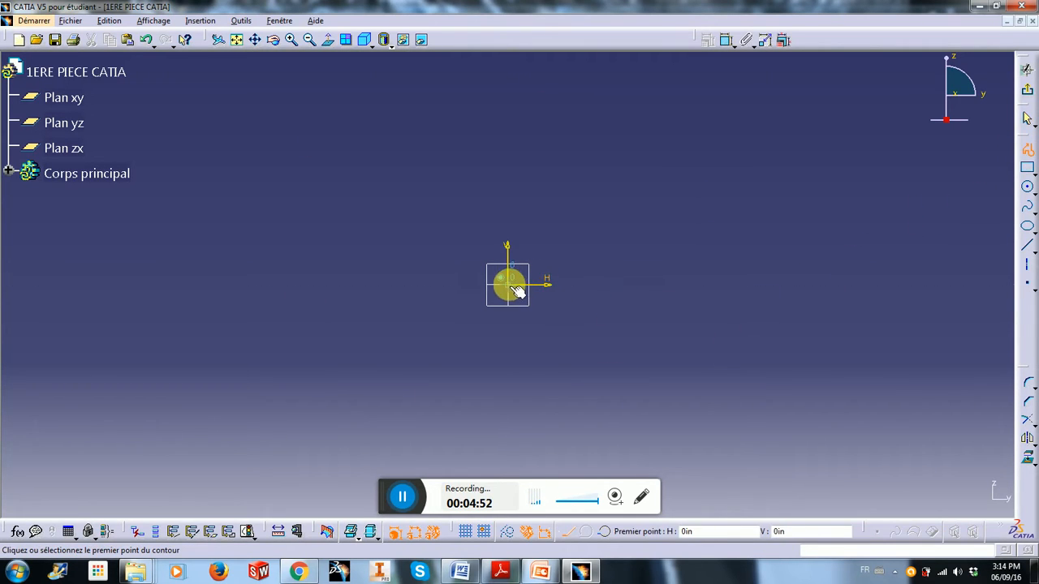
click(512, 285)
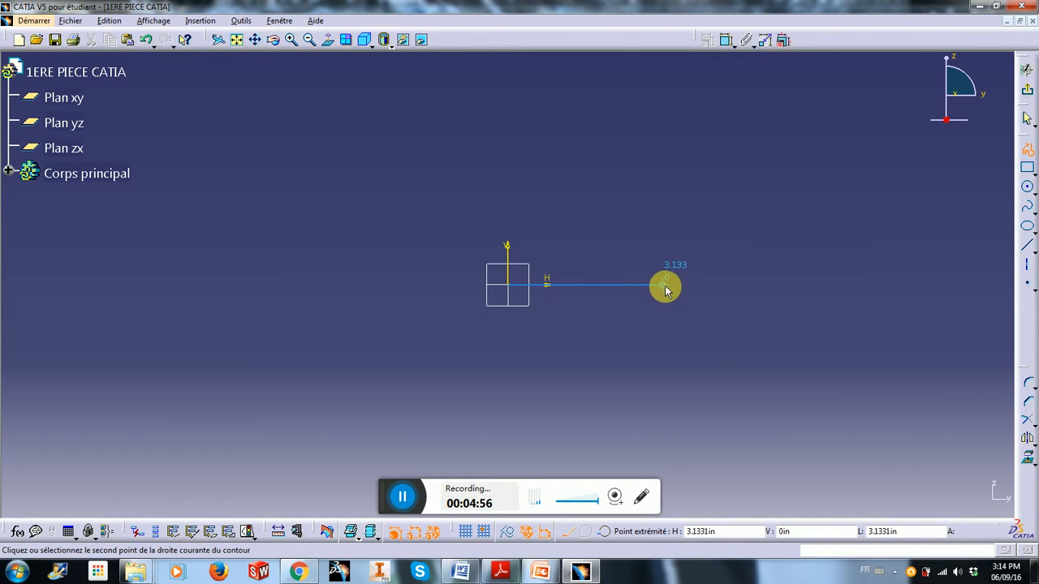
click(688, 276)
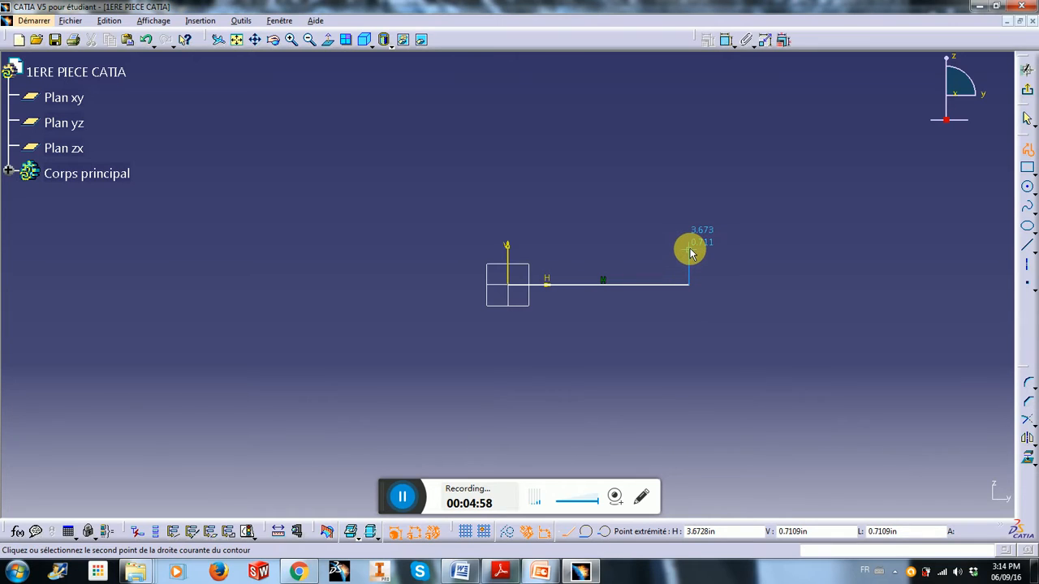
click(689, 250)
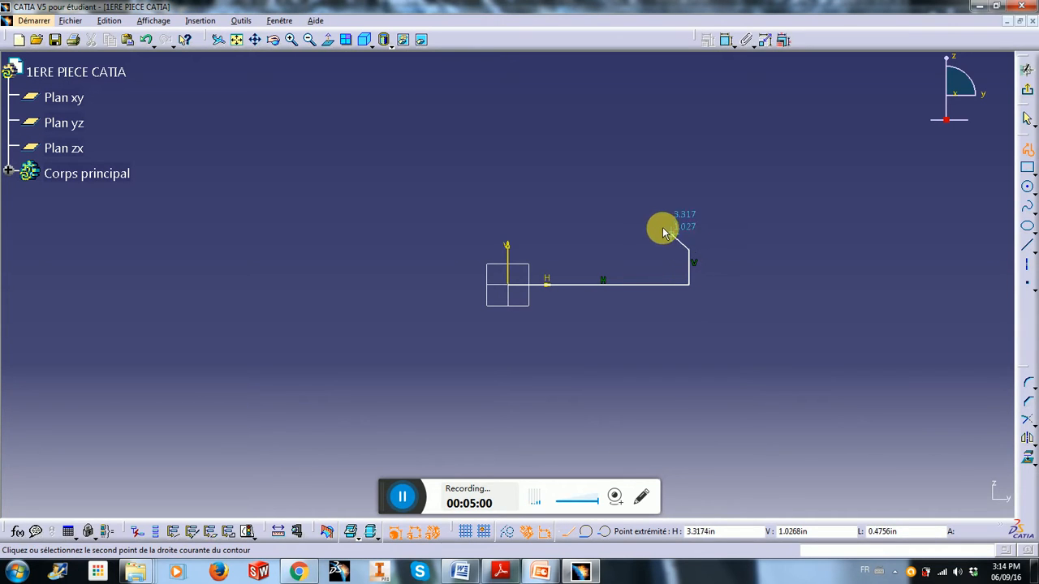
click(595, 191)
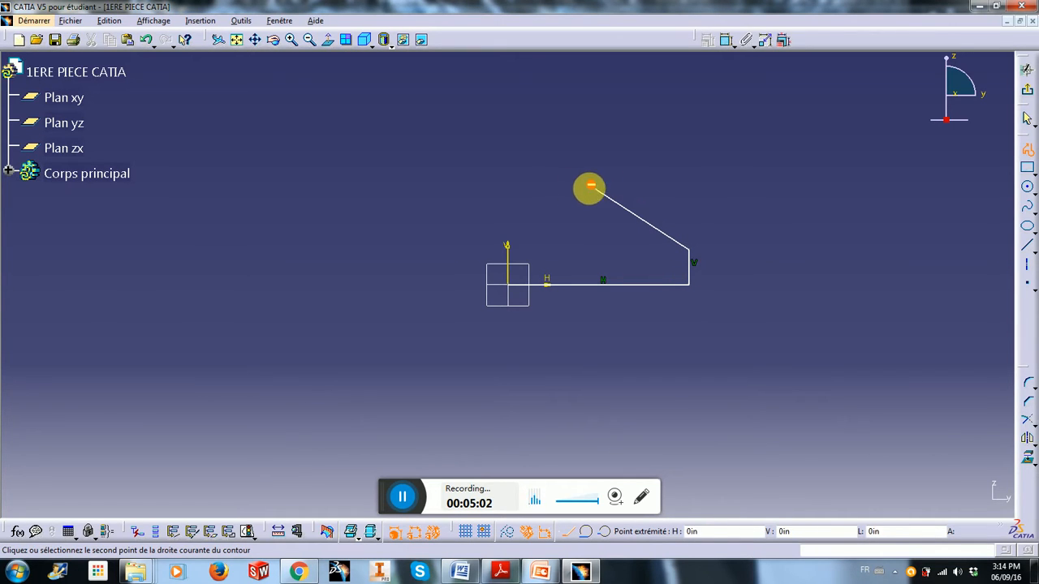
click(506, 188)
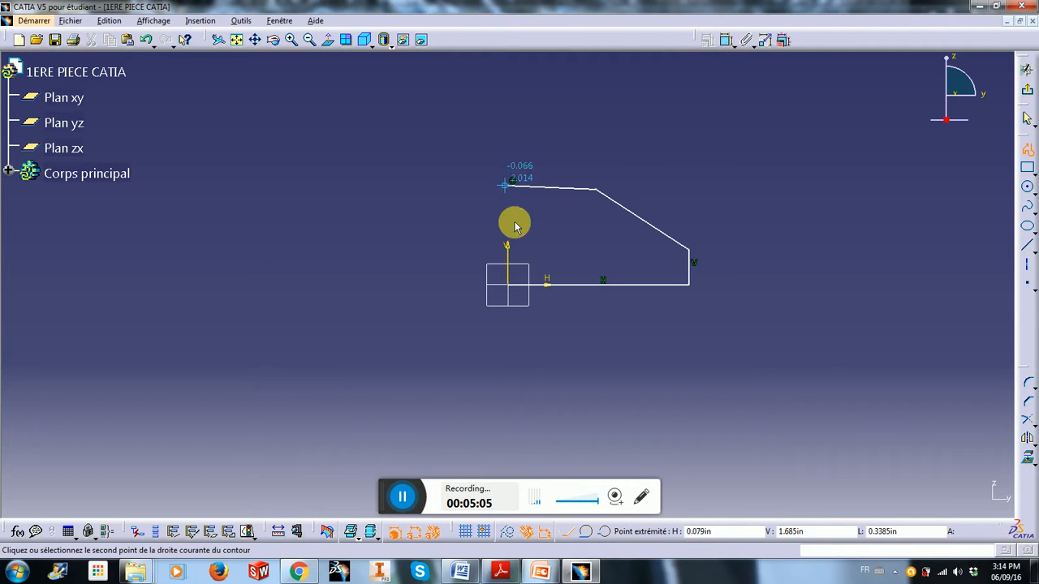
click(509, 284)
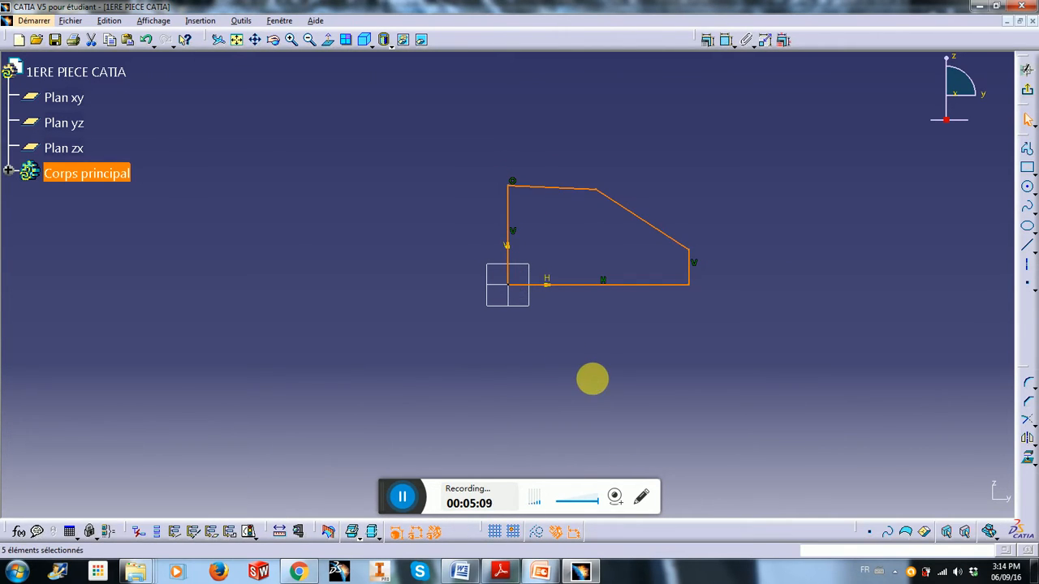
click(592, 379)
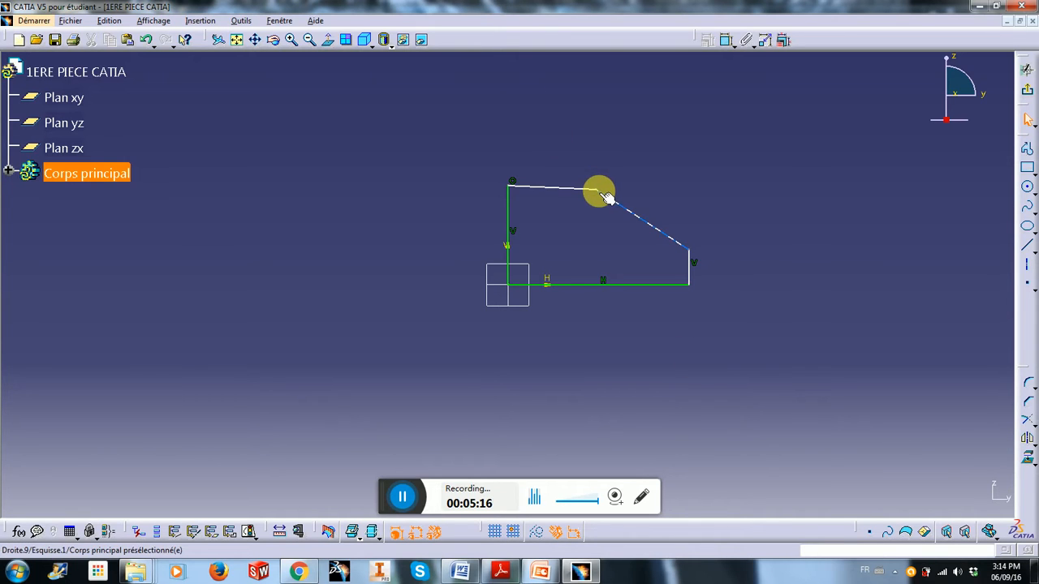
- Shift the profile's upper corner slightly and apply a horizontal constraint (Horizontalité) to the top edge
mouse_move(603, 195)
mouse_down()
mouse_move(622, 178)
mouse_move(614, 227)
mouse_move(582, 236)
mouse_move(608, 186)
mouse_move(575, 203)
mouse_move(609, 198)
mouse_up()
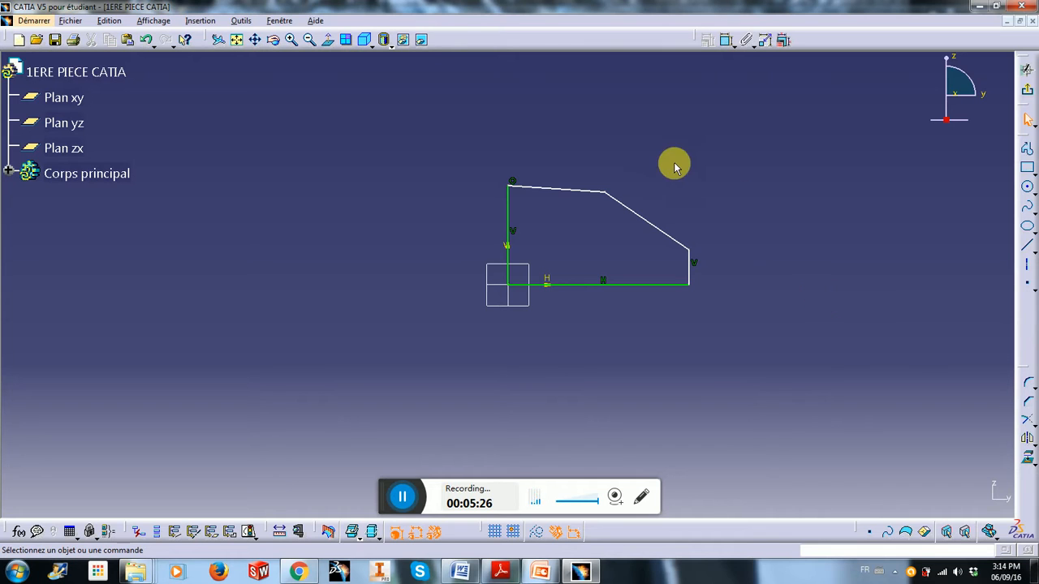
click(560, 189)
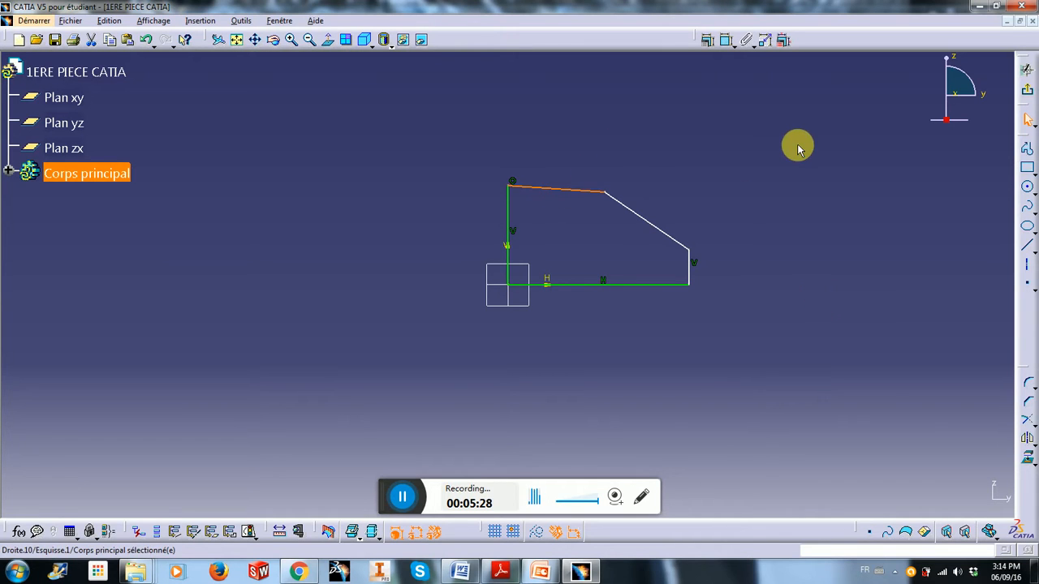
click(707, 43)
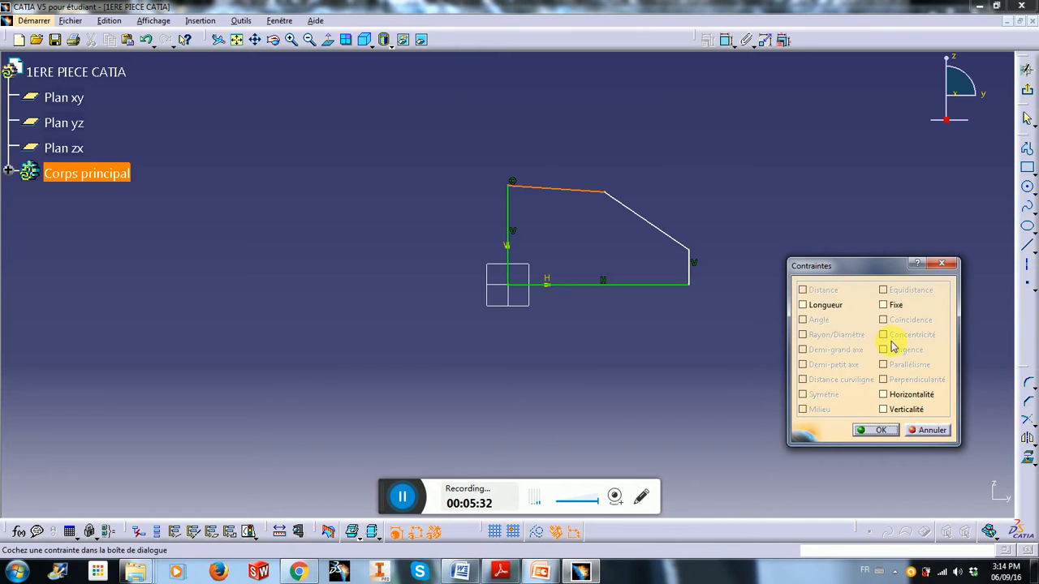
click(890, 396)
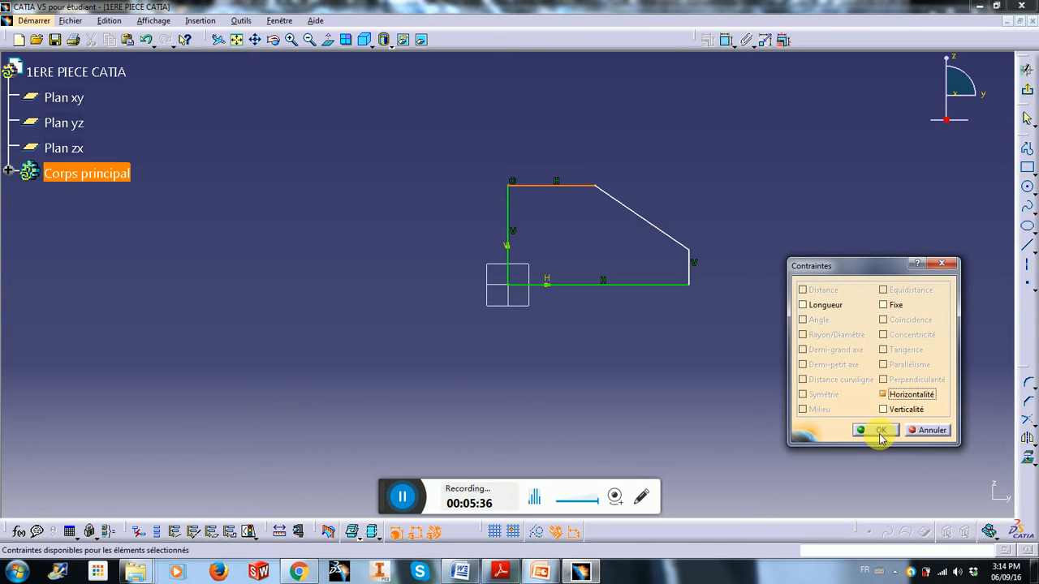
click(881, 432)
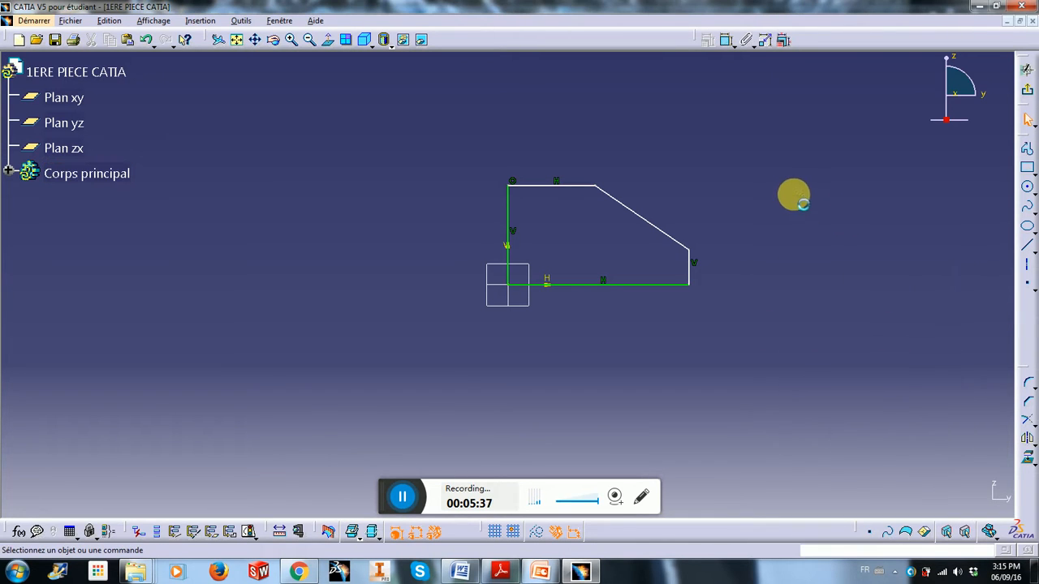
- Dimension the vertical edge on the V axis and set its length to 2 in
click(517, 215)
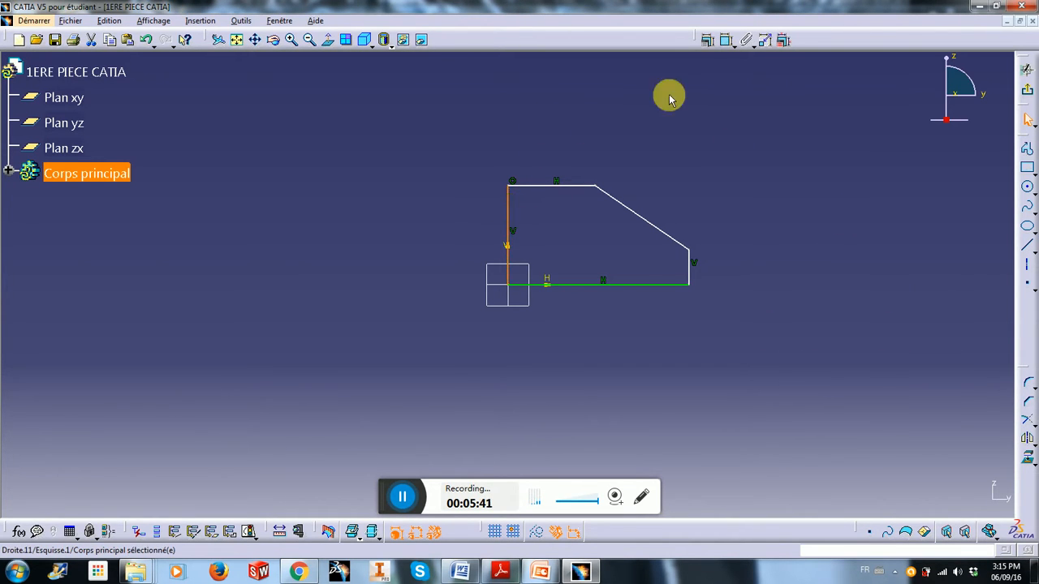
click(727, 40)
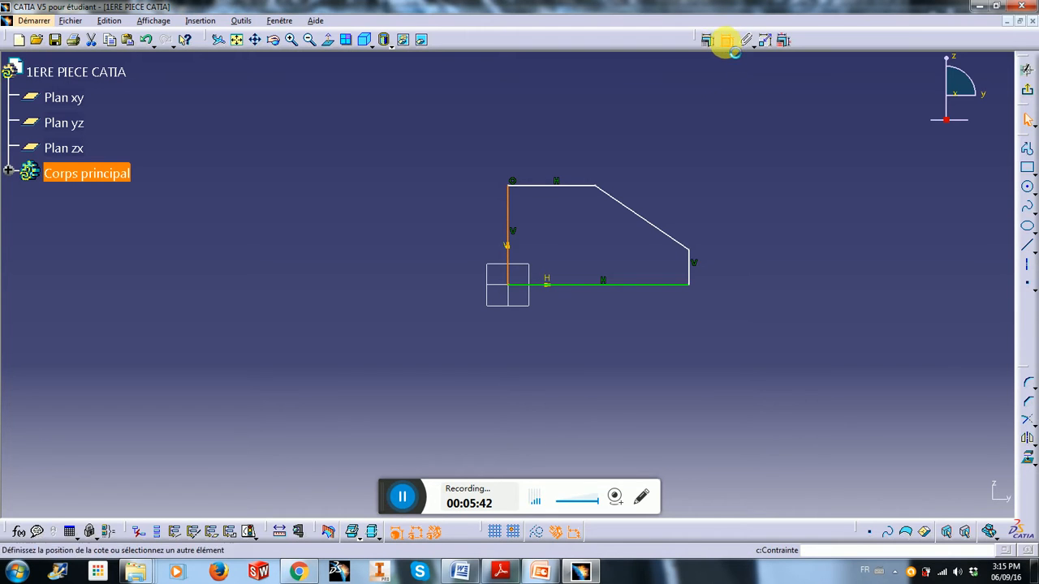
click(451, 232)
double_click(455, 230)
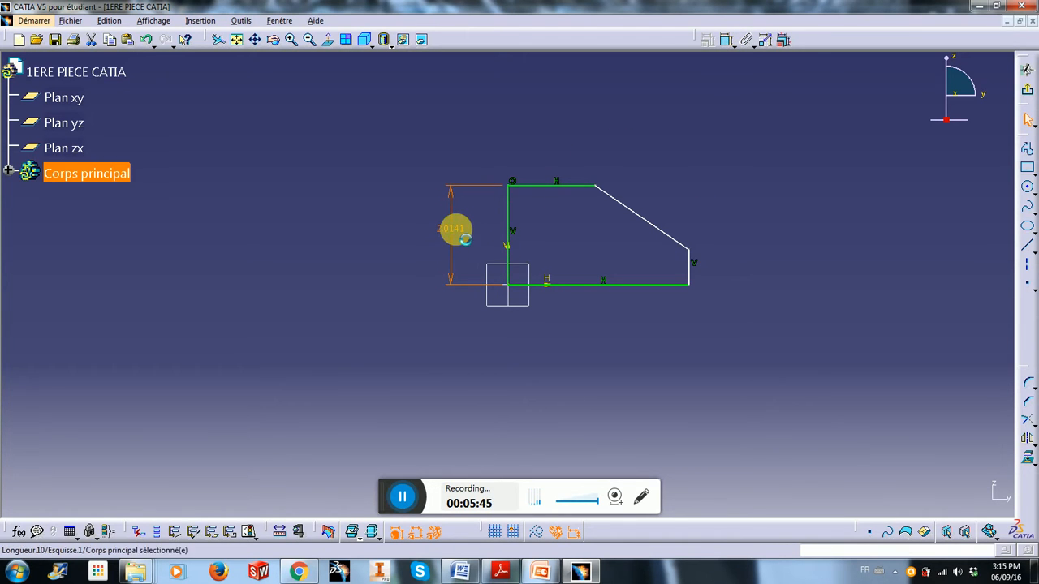
text(2in)
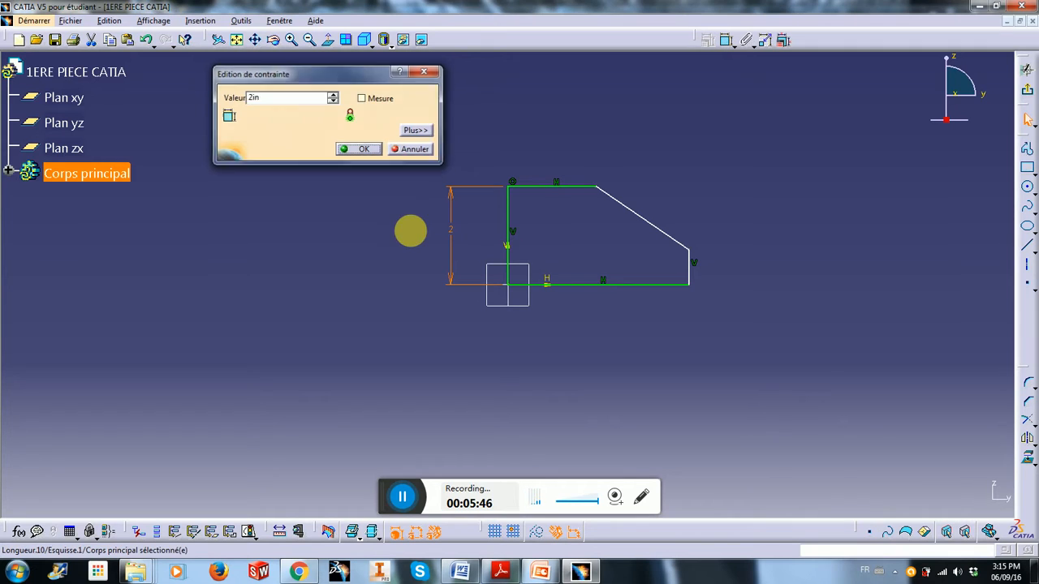
key(Return)
- Dimension the profile's bottom edge and set its length to 4 in
click(642, 285)
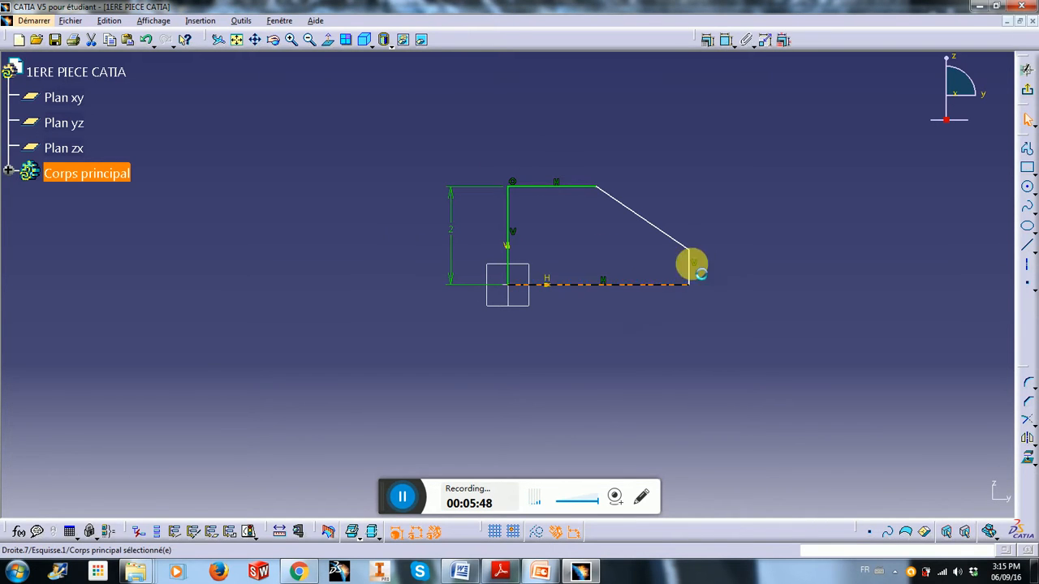
click(726, 39)
click(601, 346)
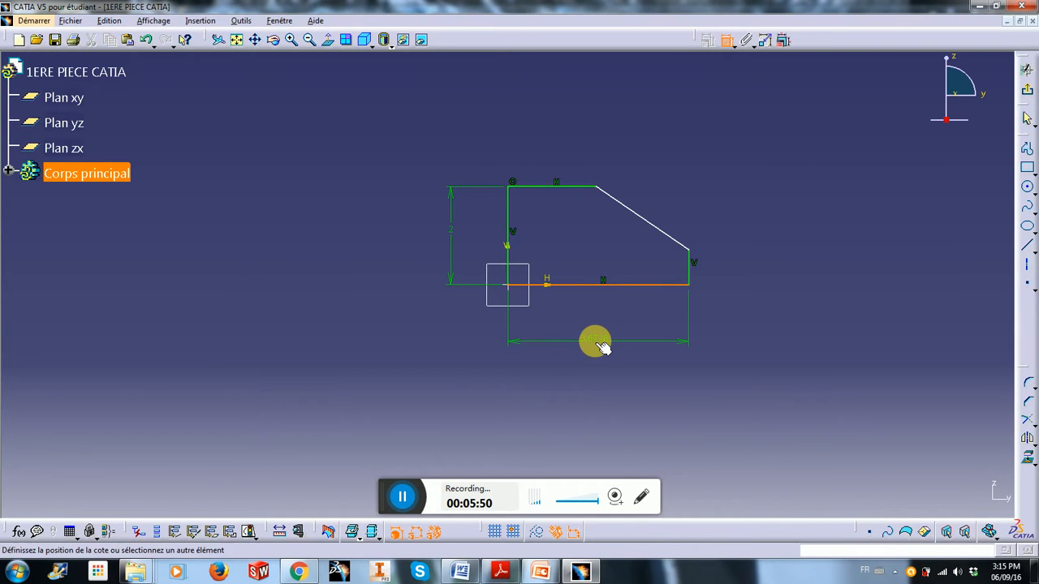
double_click(596, 341)
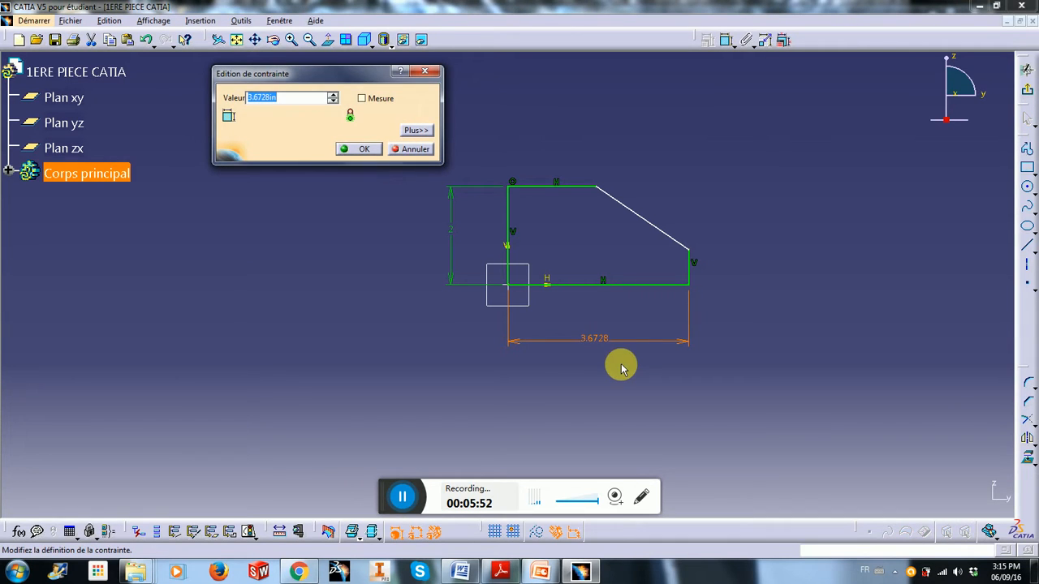
text(4)
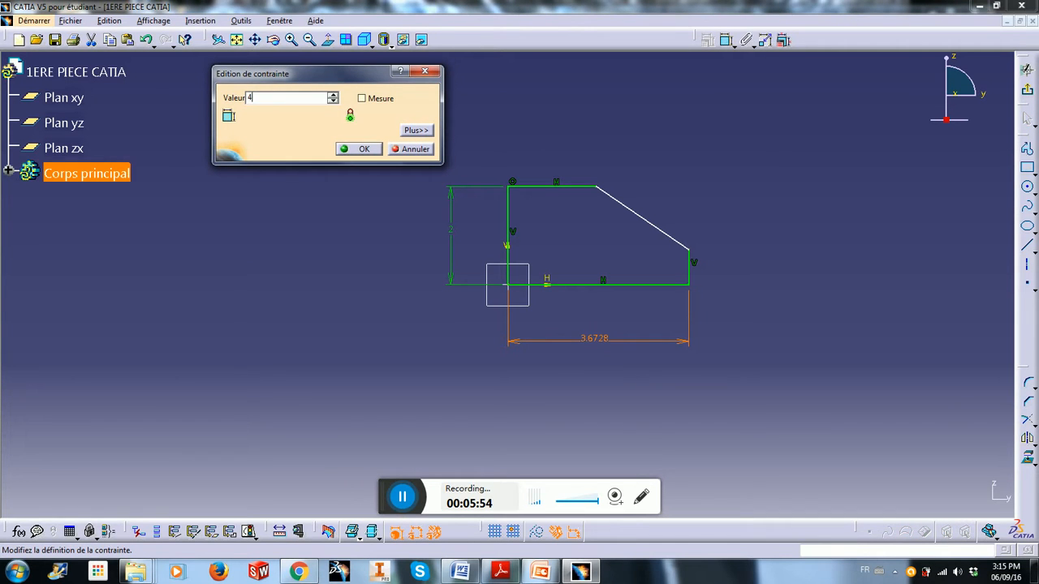
key(Return)
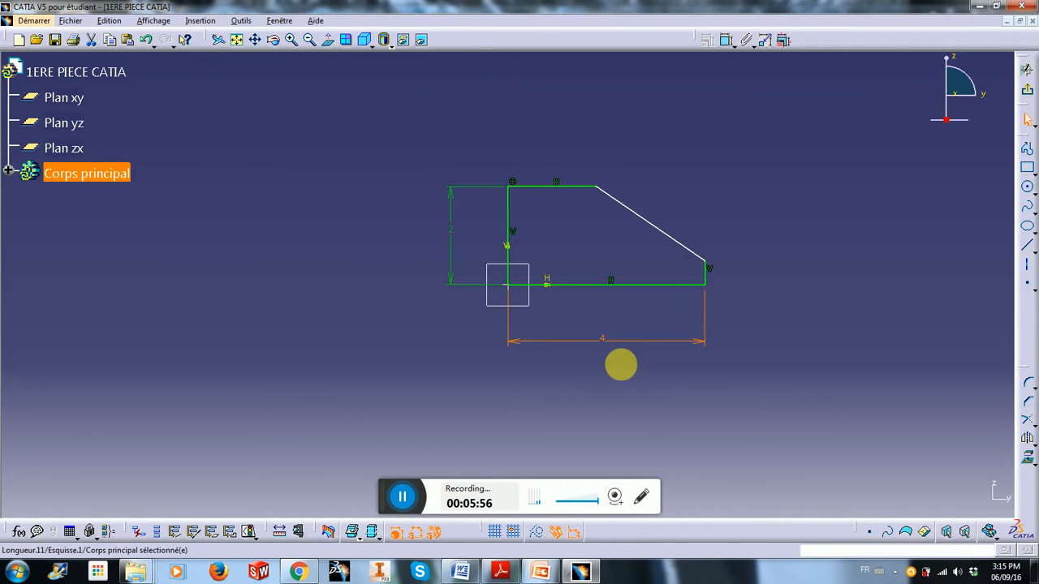
- Dimension the short vertical edge at the far end of the profile and set its length to 0.5 in
click(728, 42)
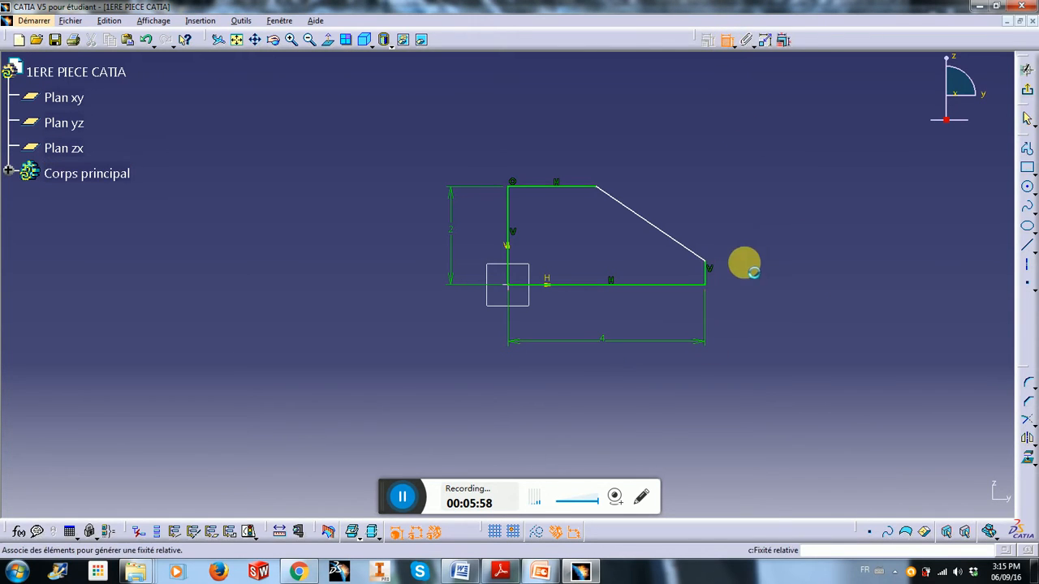
click(708, 276)
click(747, 280)
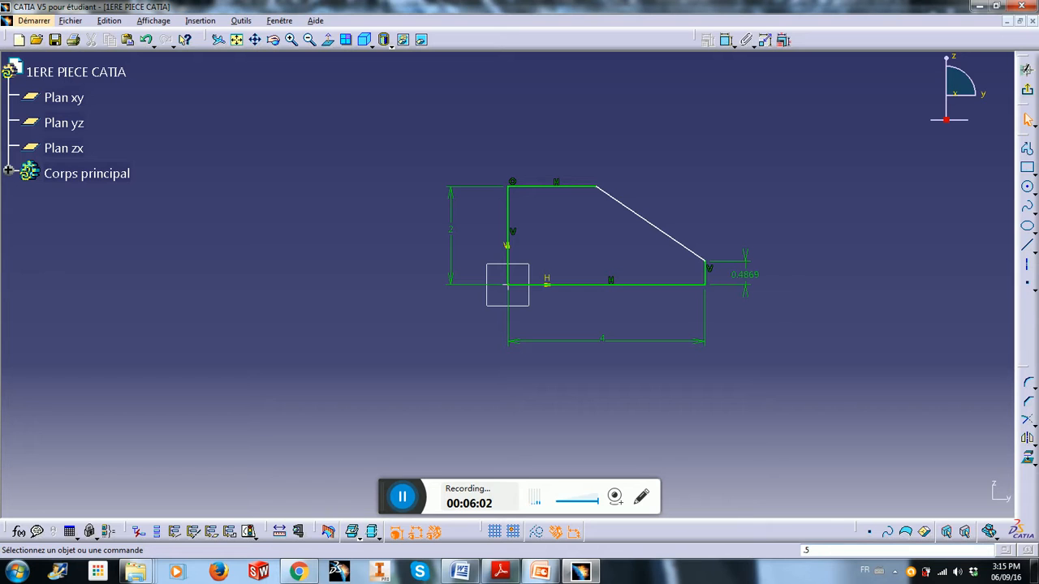
click(777, 297)
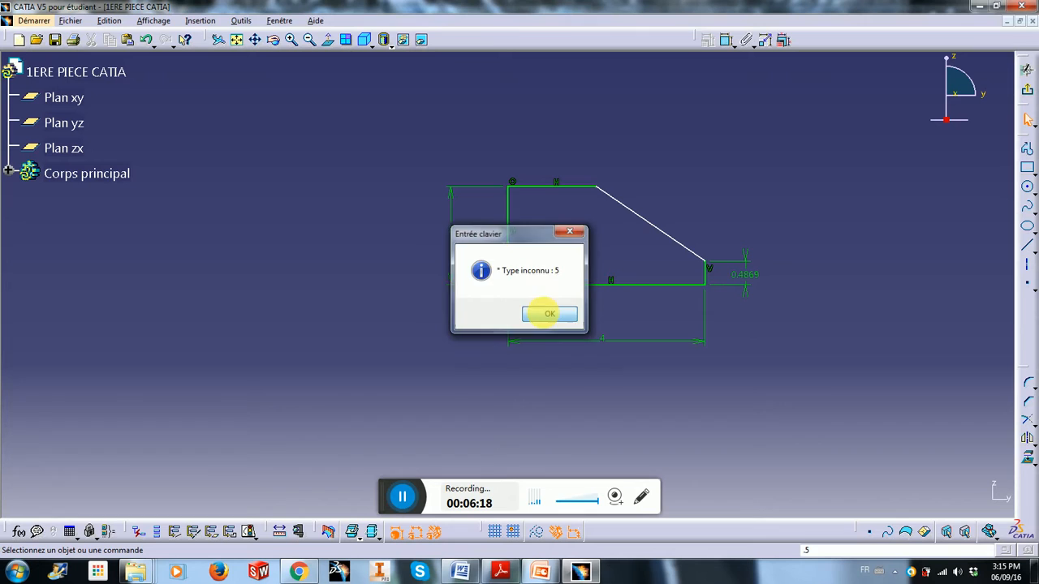
click(550, 314)
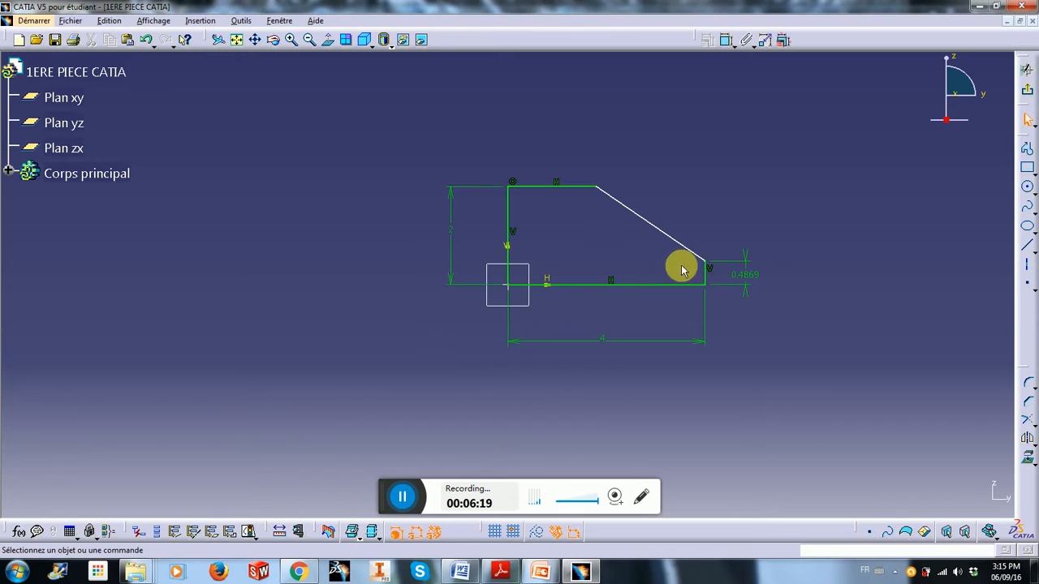
double_click(742, 278)
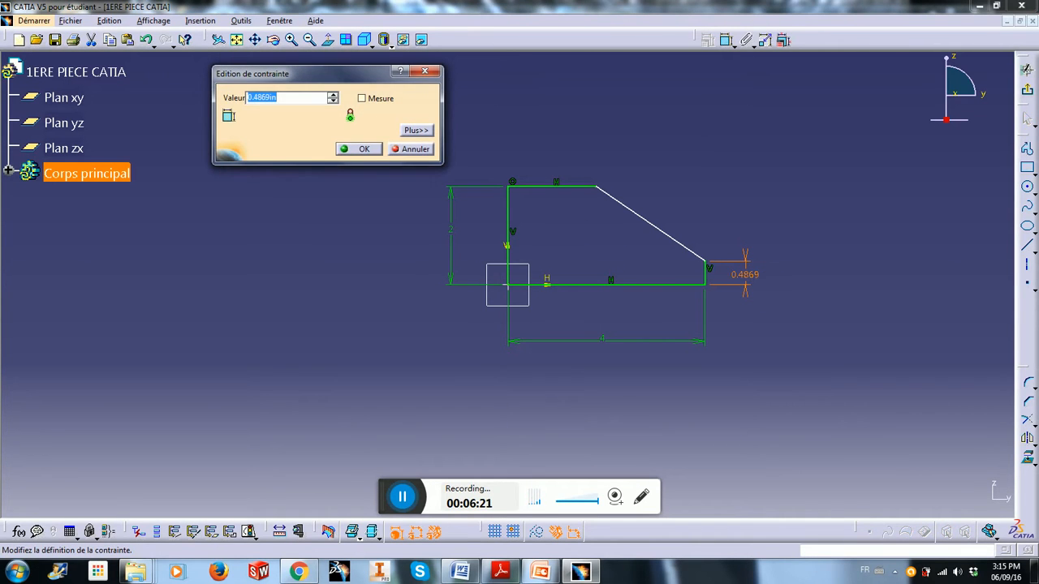
key(Return)
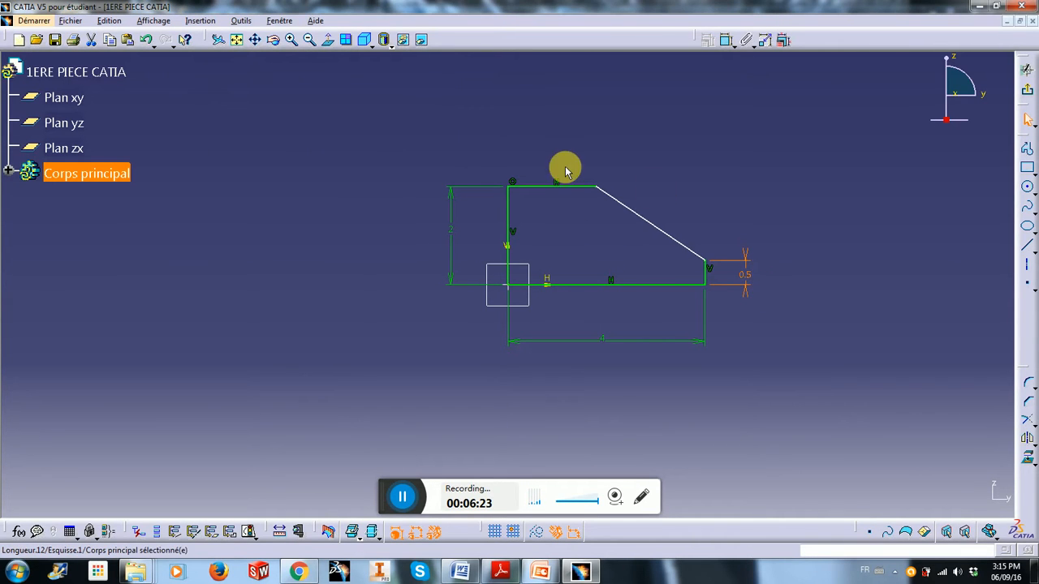
- Dimension the profile's horizontal top edge and set its length to 1 in
click(726, 40)
click(565, 187)
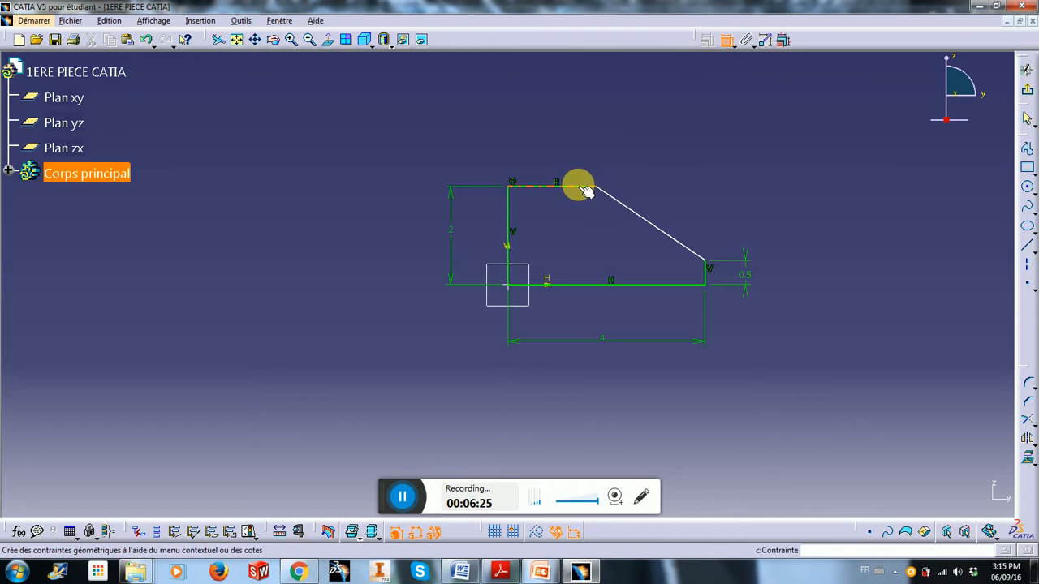
click(566, 153)
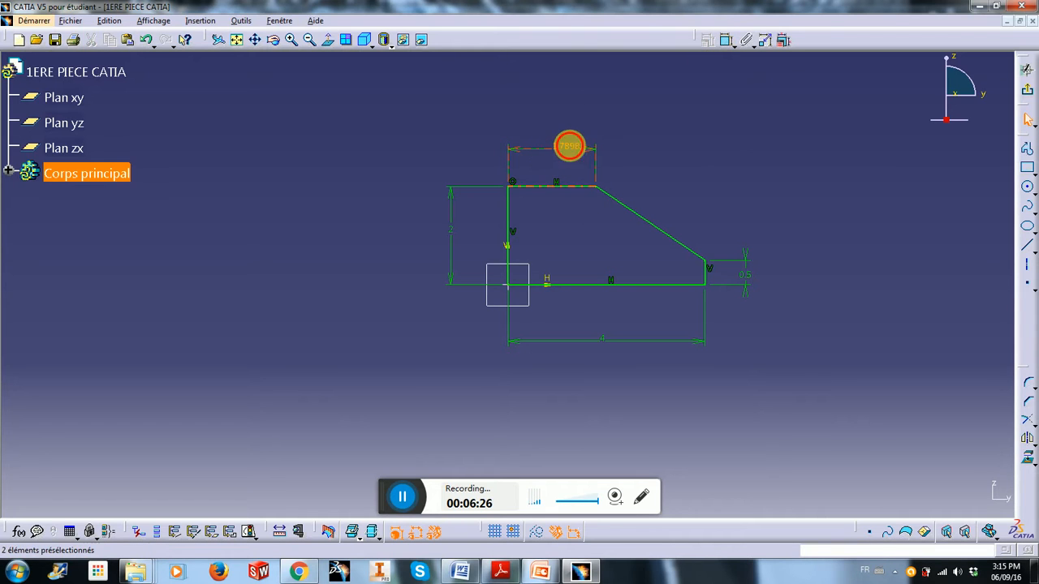
double_click(565, 144)
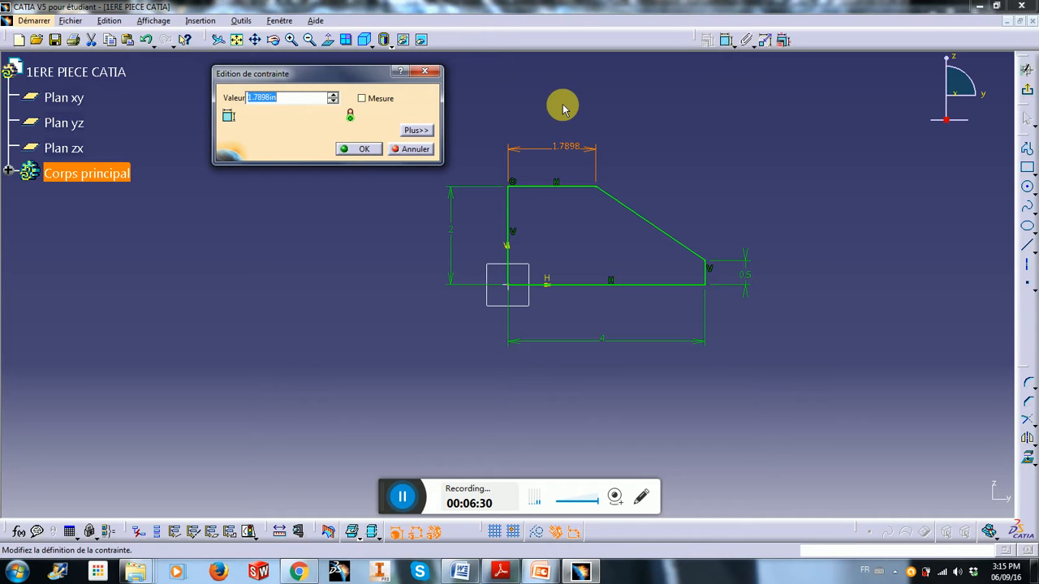
text(1)
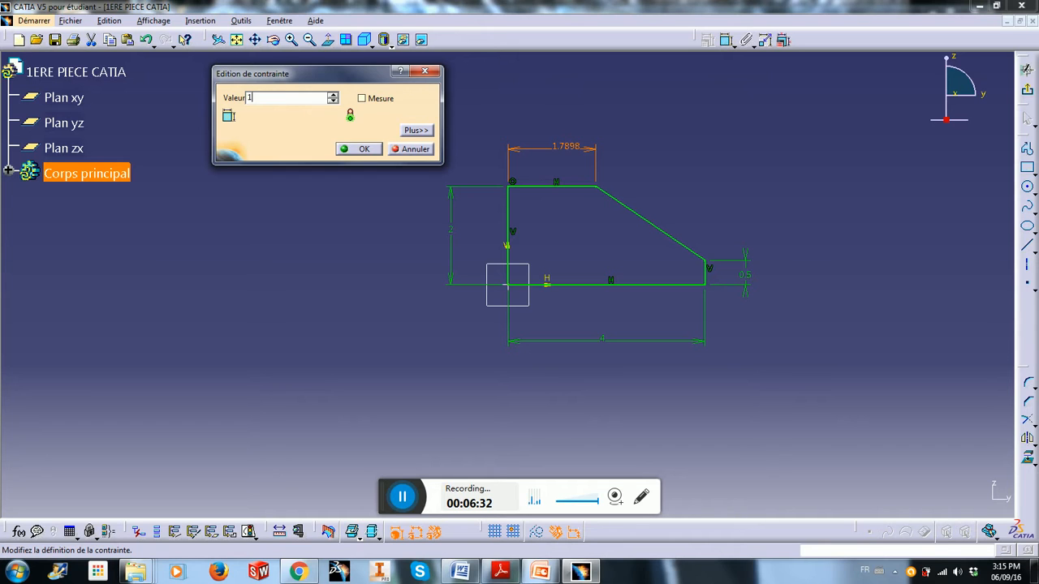
key(Return)
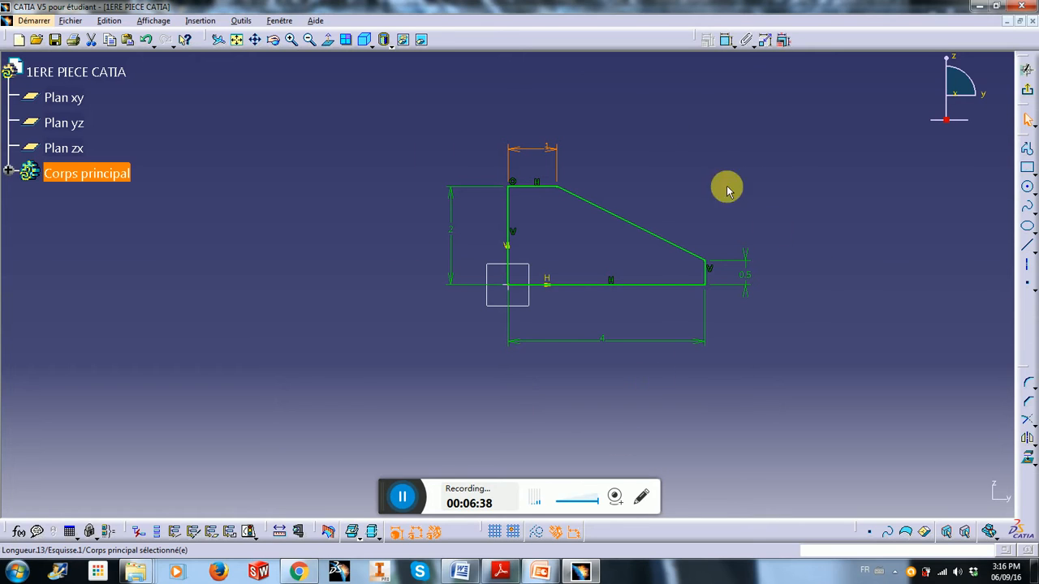
- Exit the finished profile sketch to return to part modelling and expand Corps principal in the specification tree
click(737, 143)
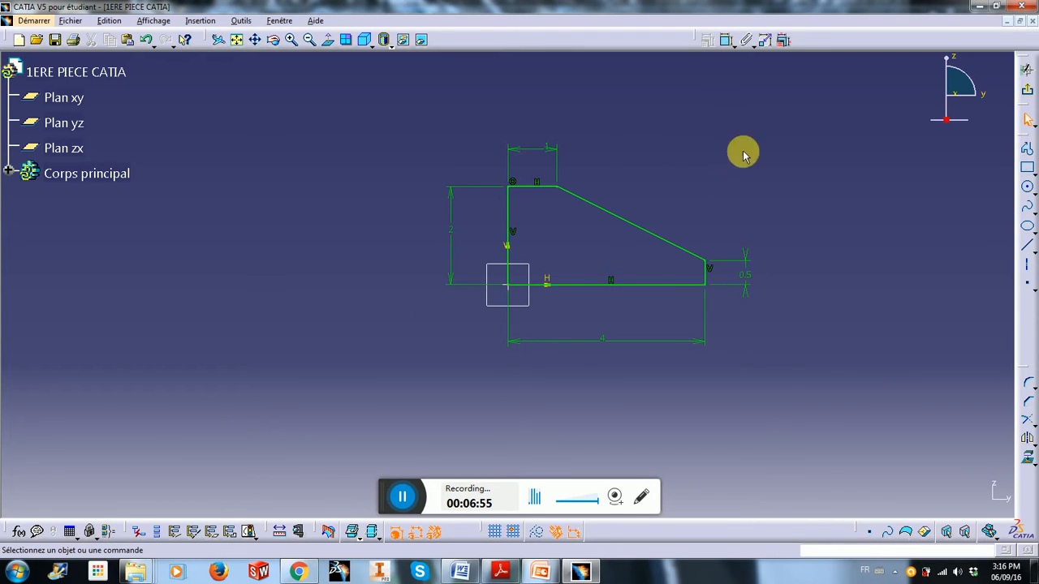
click(1028, 95)
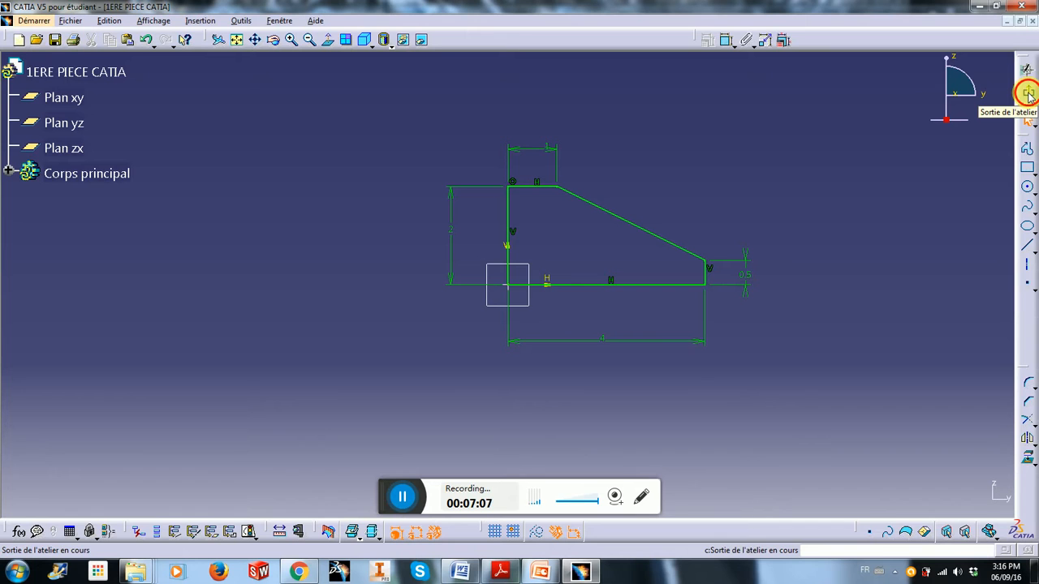
click(772, 227)
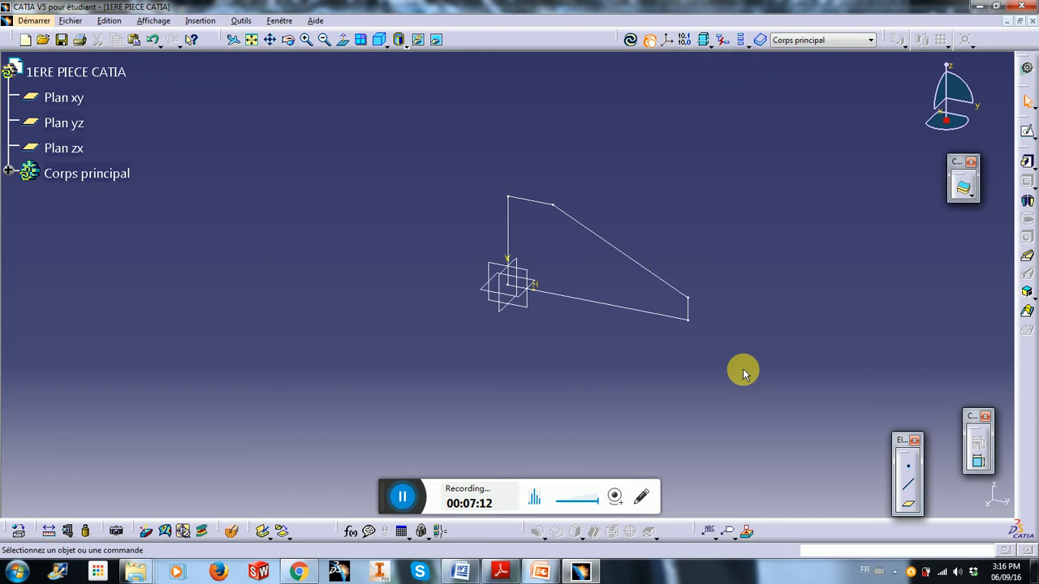
click(9, 172)
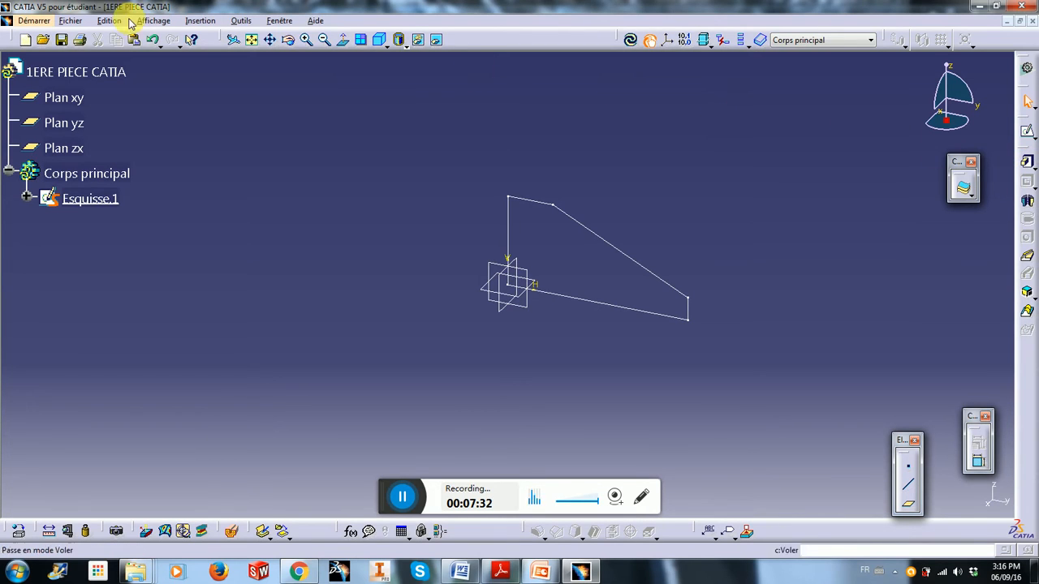
- Start an Extrusion of the profile sketch Esquisse.1 and reverse its direction to the opposite side of the yz plane
click(203, 21)
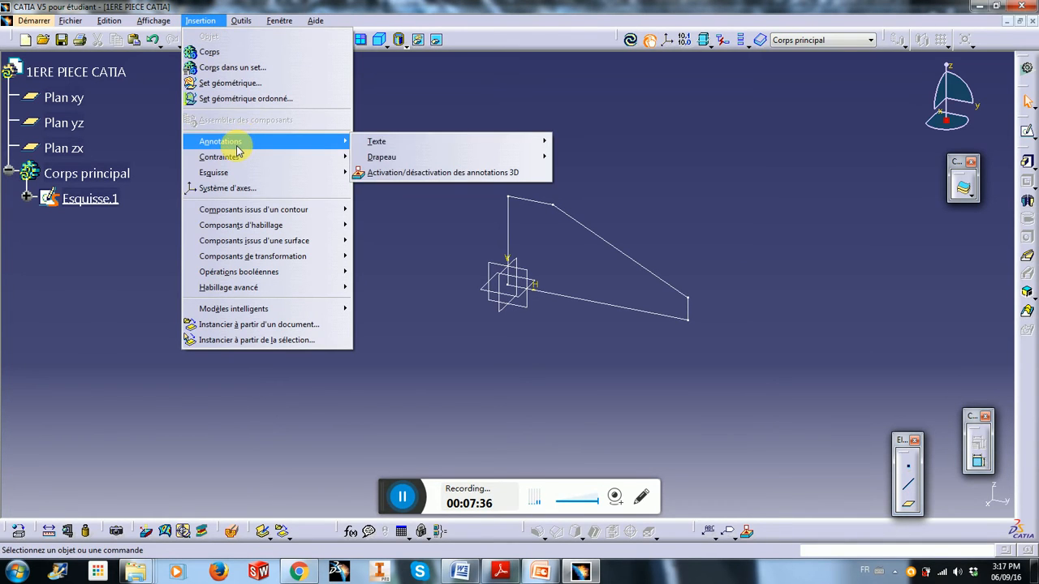
mouse_move(242, 218)
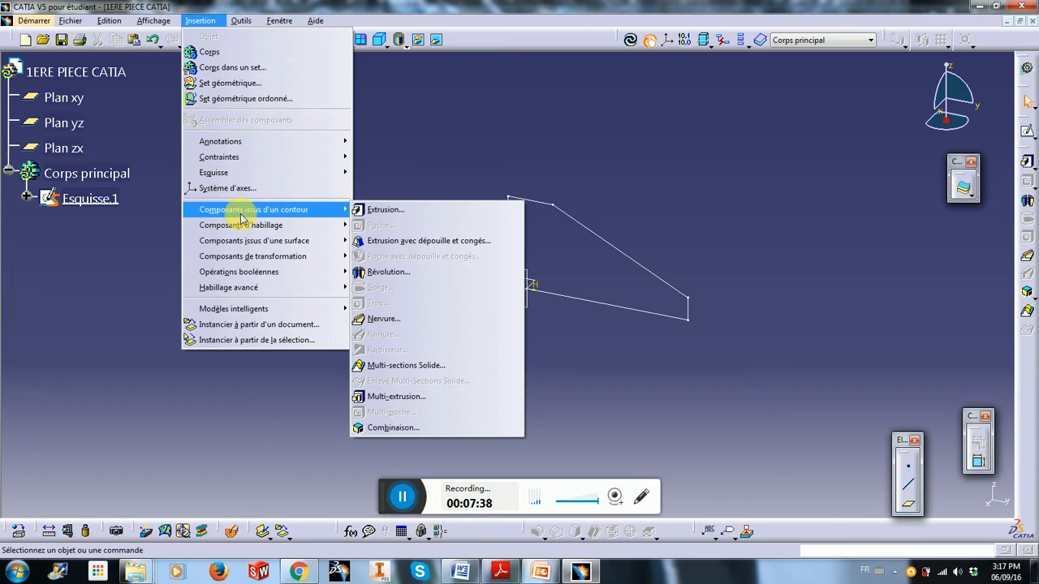
click(388, 210)
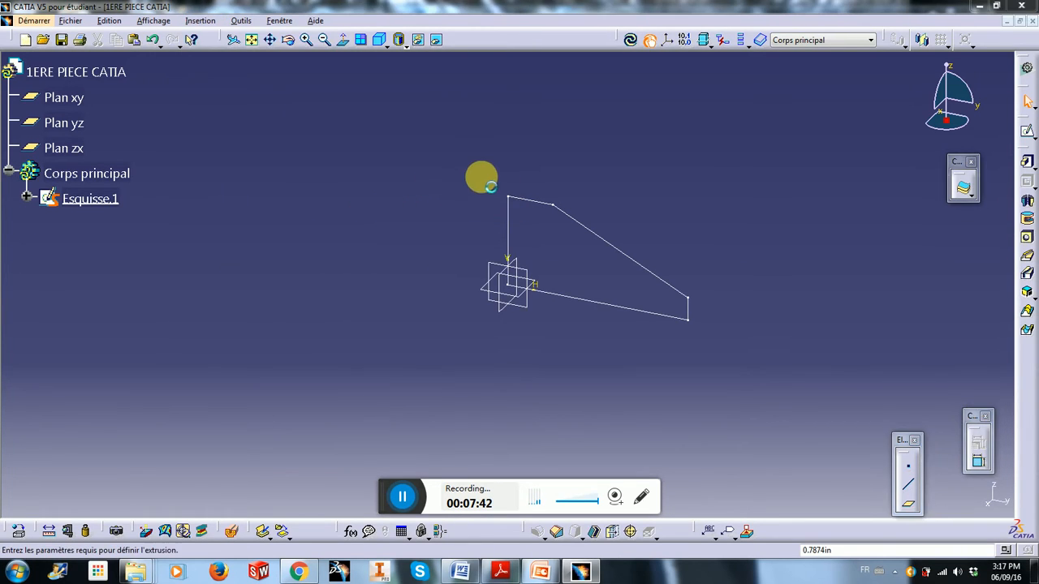
click(532, 203)
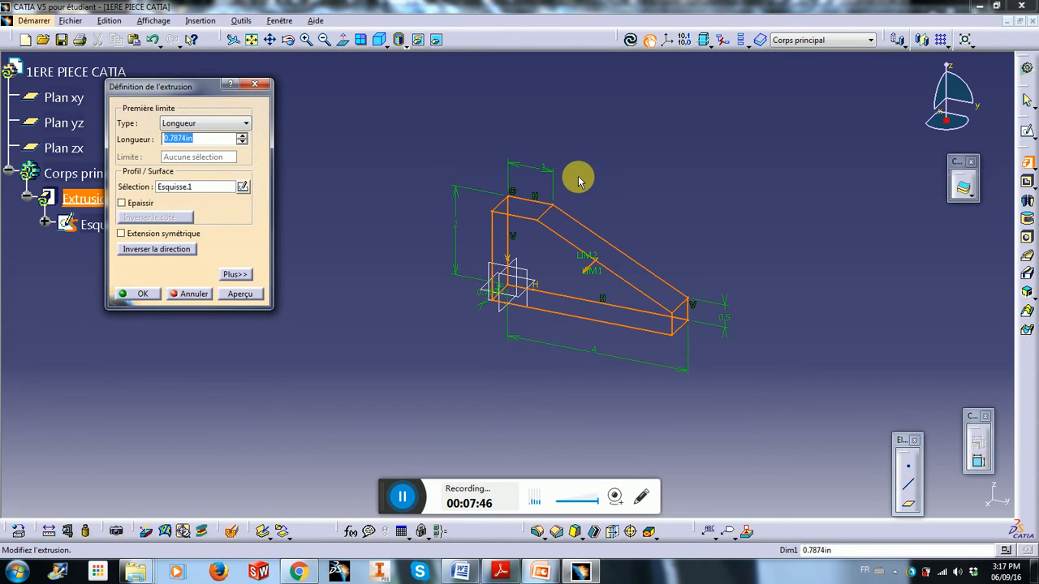
click(147, 251)
click(148, 253)
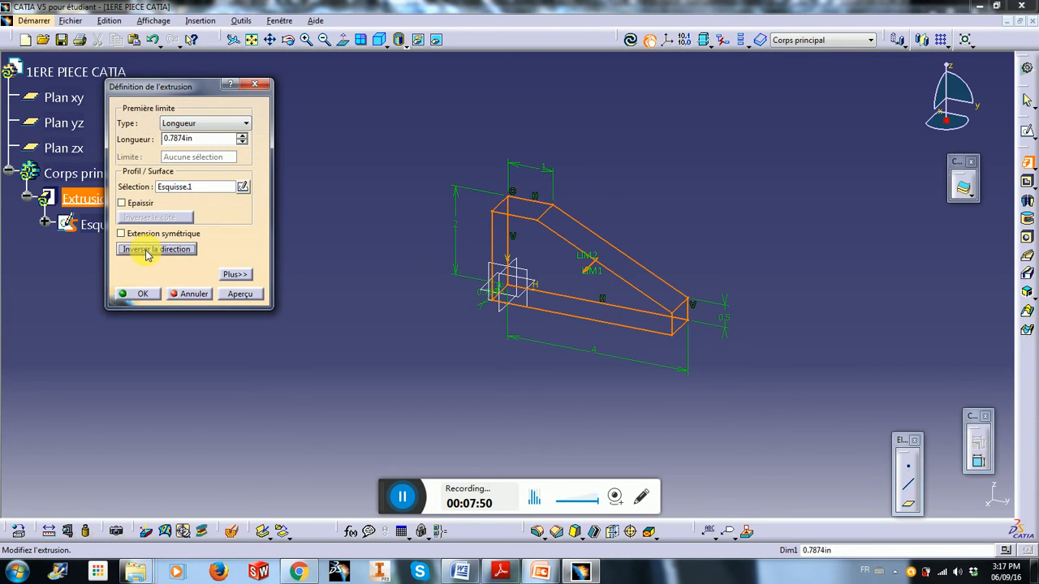
click(148, 254)
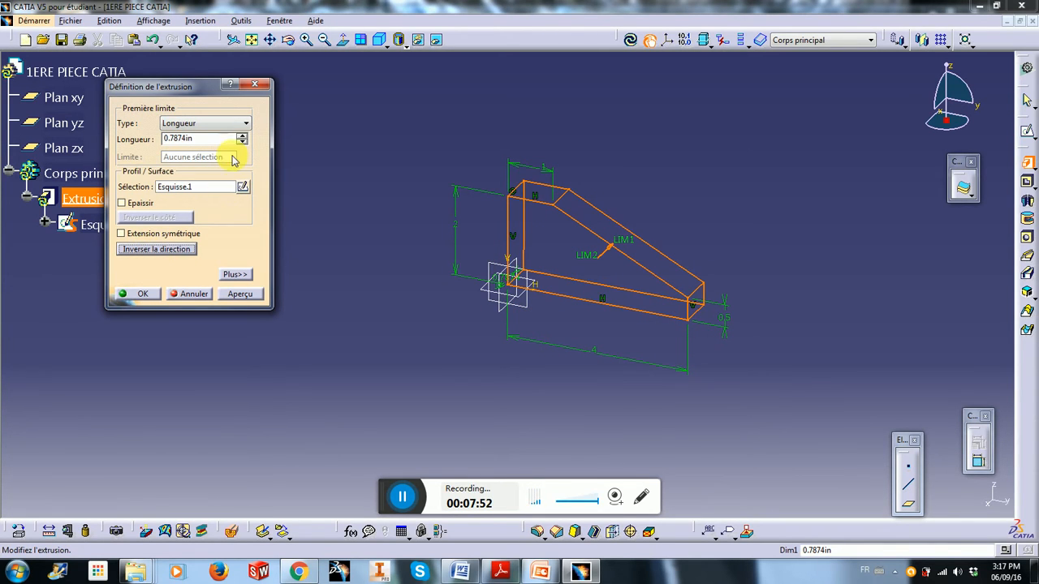
- Set the extrusion length to 2 in, preview it and create the solid
drag(228, 140, 158, 143)
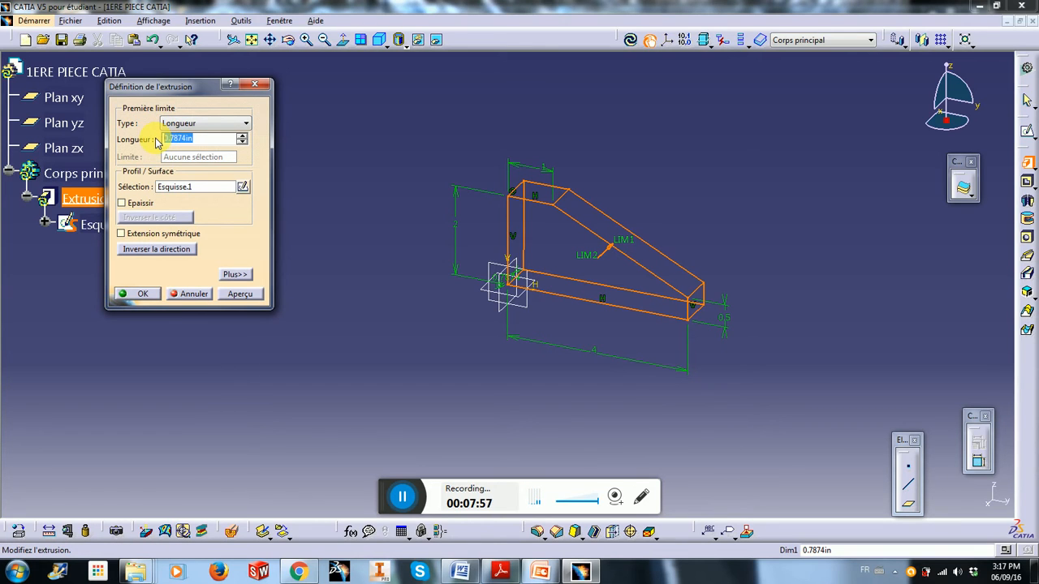
text(2)
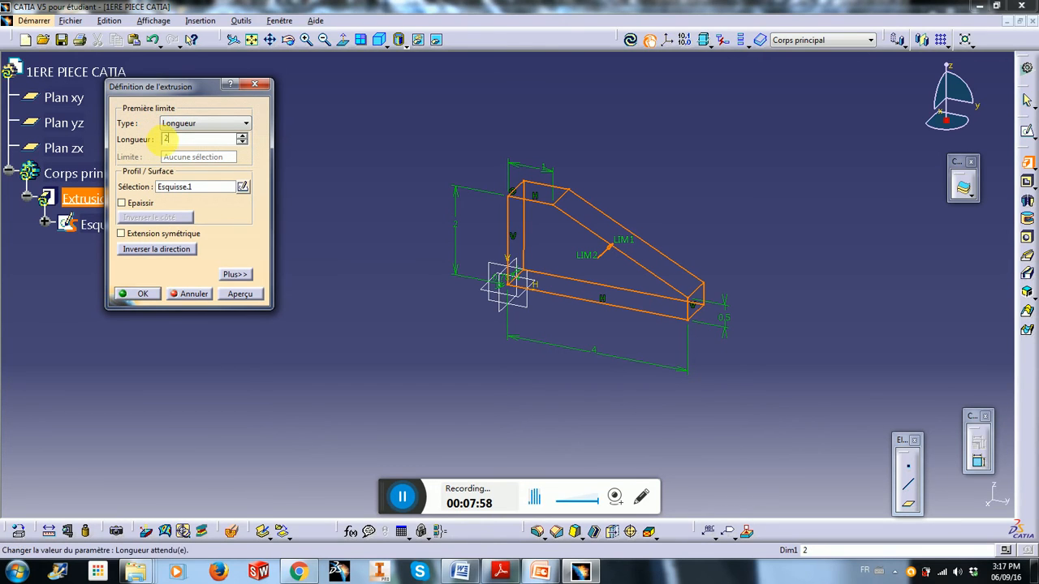
click(209, 188)
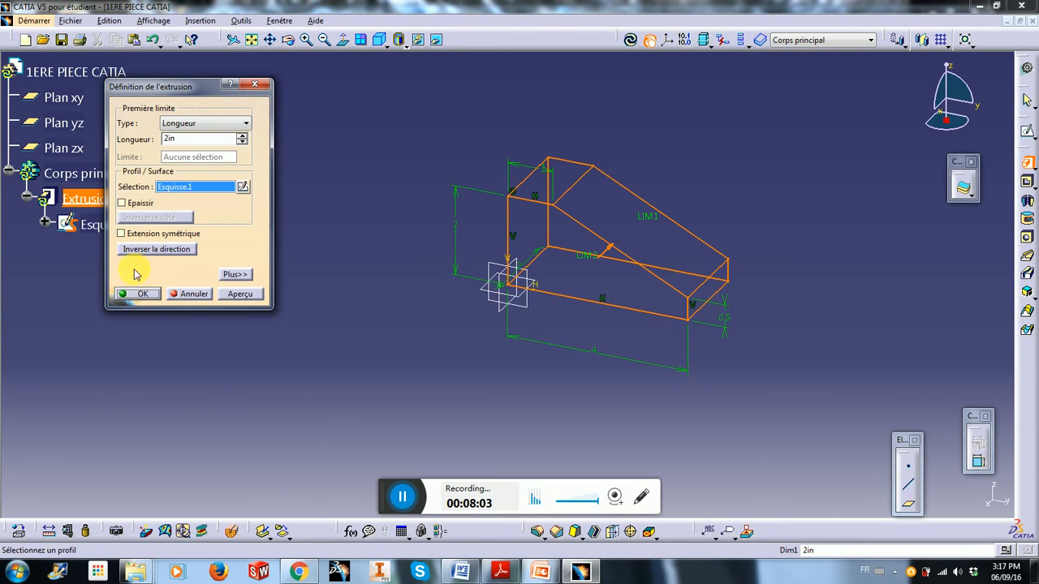
click(240, 297)
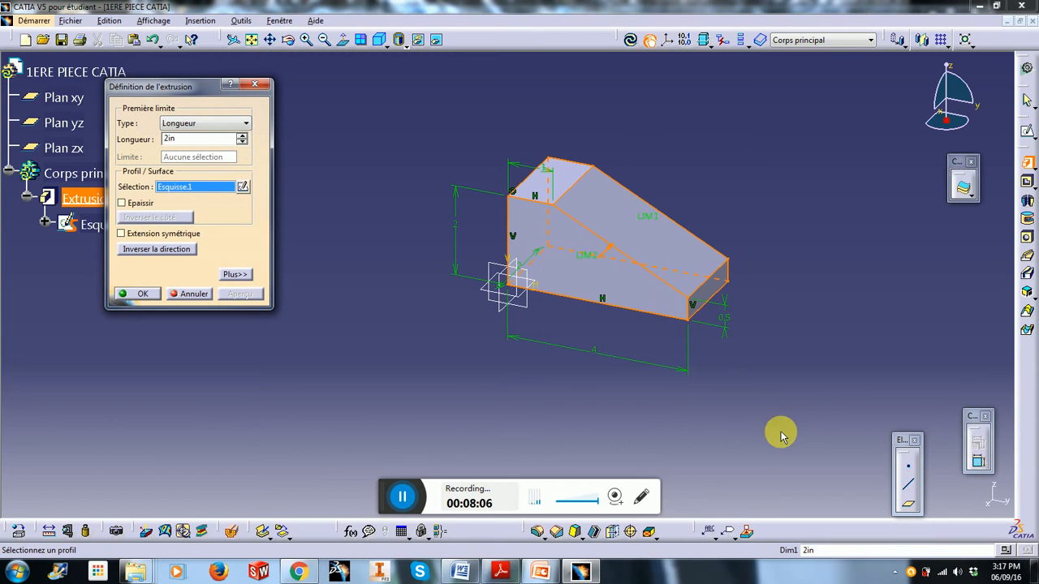
click(143, 297)
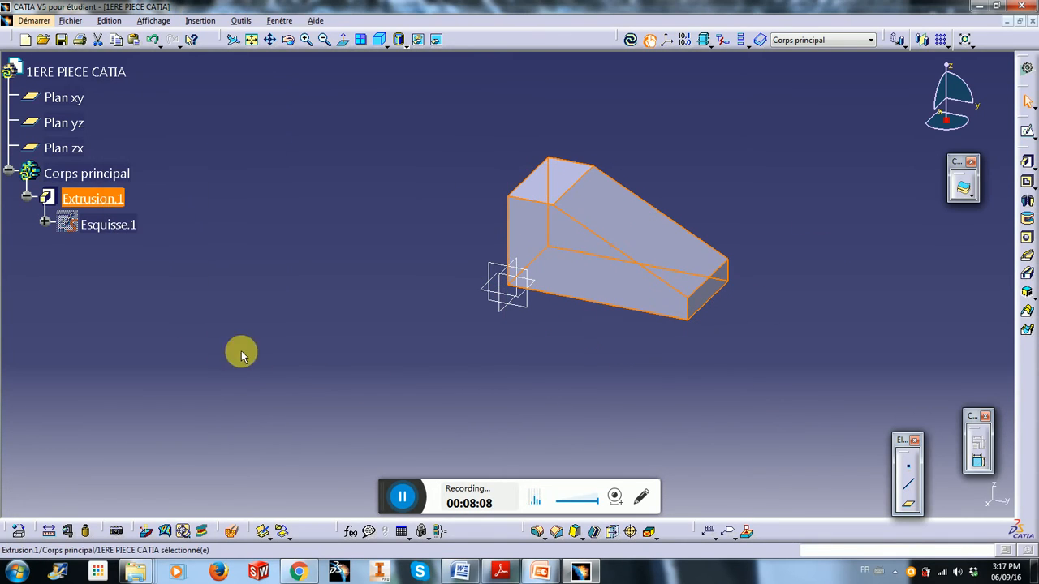
click(432, 388)
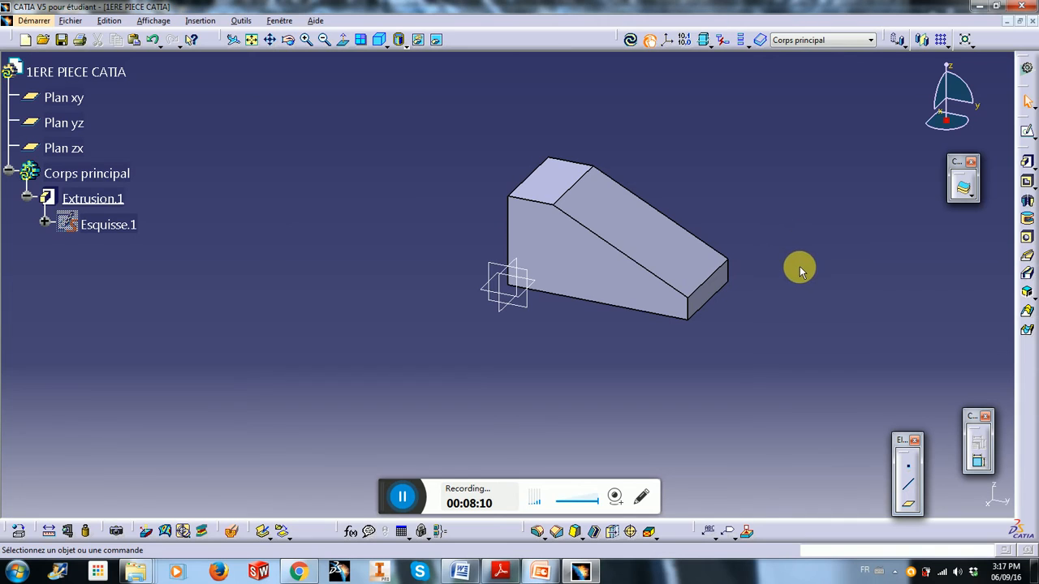
middle_drag(800, 280, 736, 259)
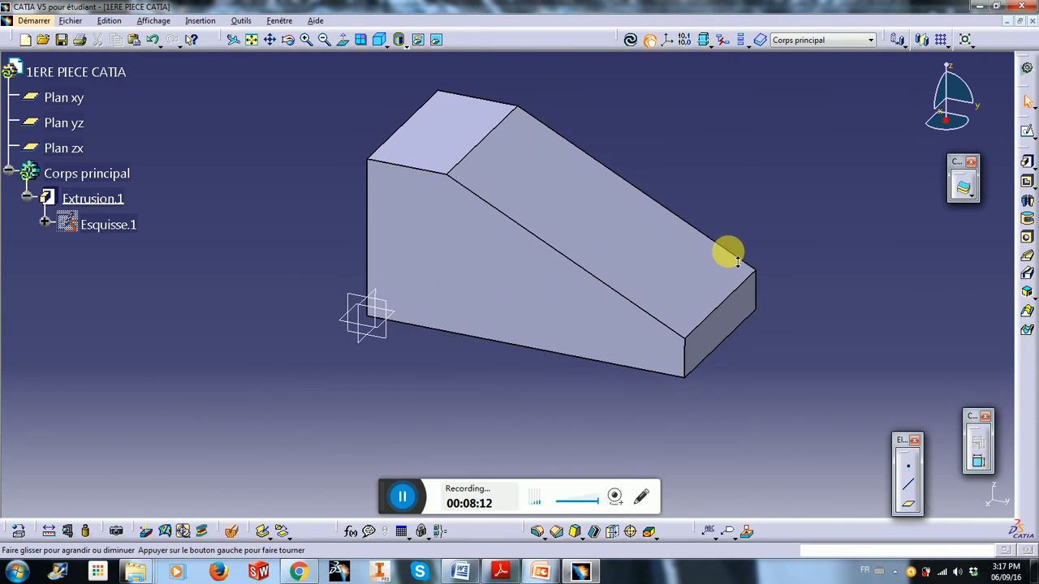
middle_drag(808, 159, 785, 194)
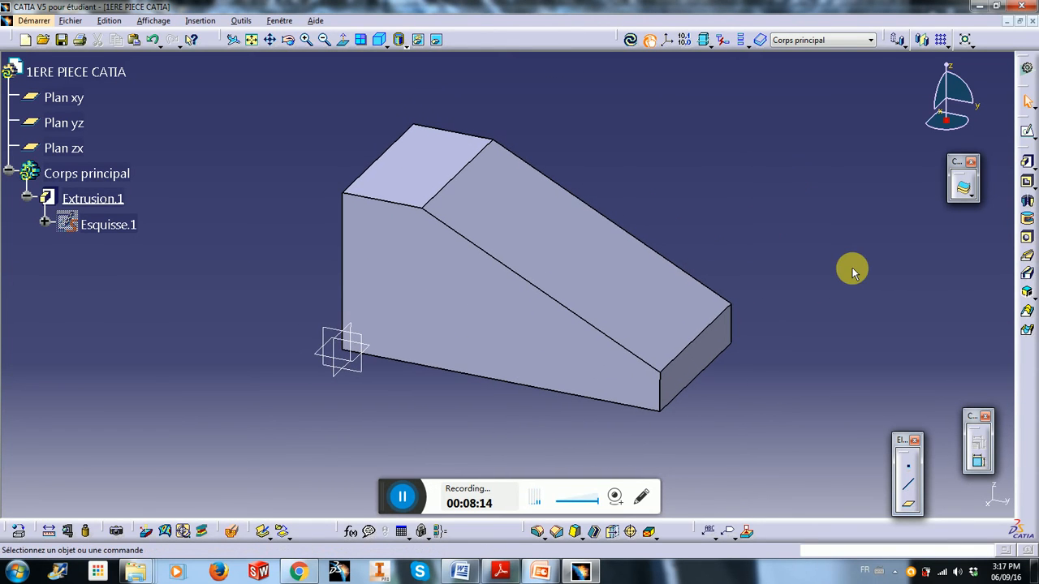